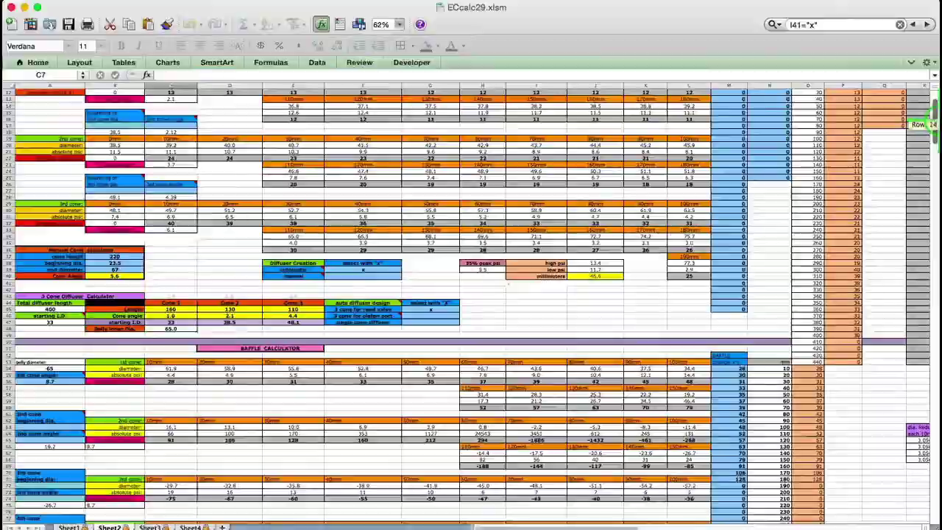
- Look over the diffuser and baffle calculators on Sheet2 and the pipe dimensions and design steps on Sheet1
{"action": "scroll", "coordinate": [471, 301], "scroll_direction": "down", "scroll_amount": 6}
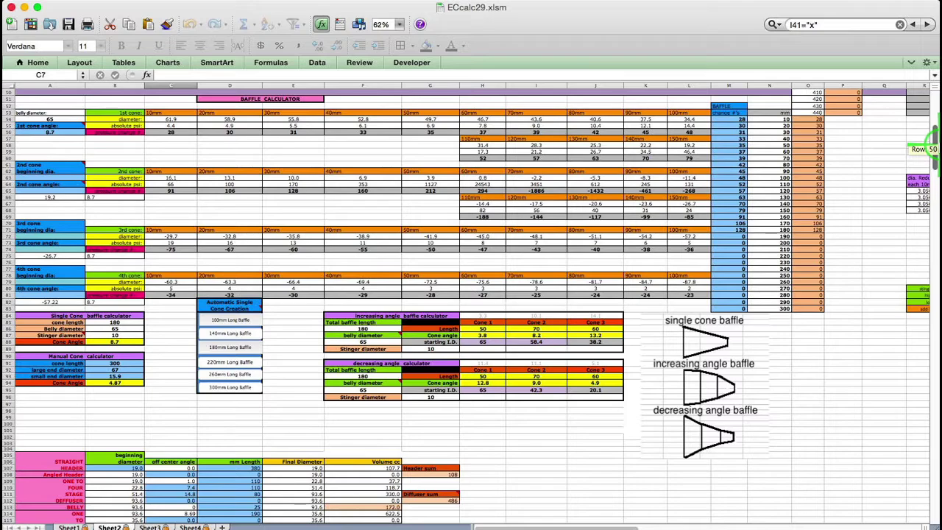
{"action": "scroll", "coordinate": [471, 301], "scroll_direction": "up", "scroll_amount": 1}
{"action": "scroll", "coordinate": [471, 301], "scroll_direction": "up", "scroll_amount": 10}
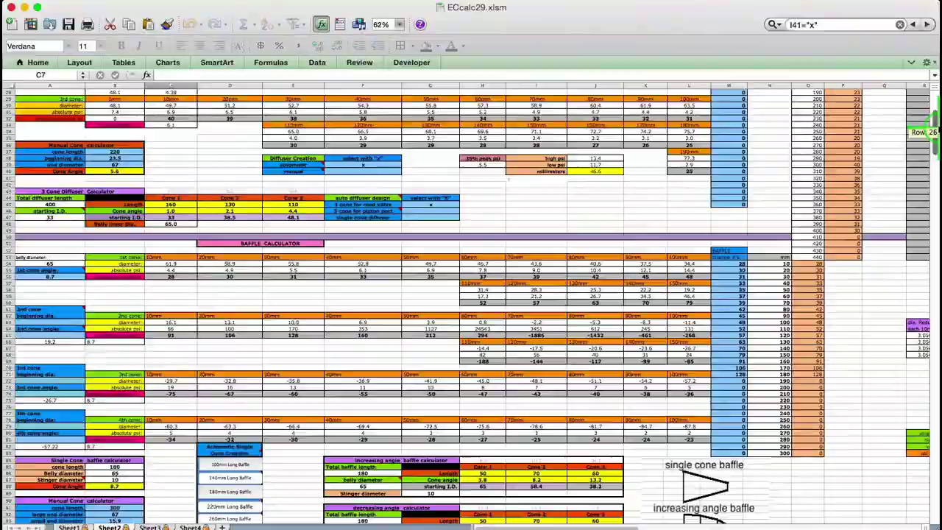
{"action": "scroll", "coordinate": [933, 111], "scroll_direction": "up", "scroll_amount": 4}
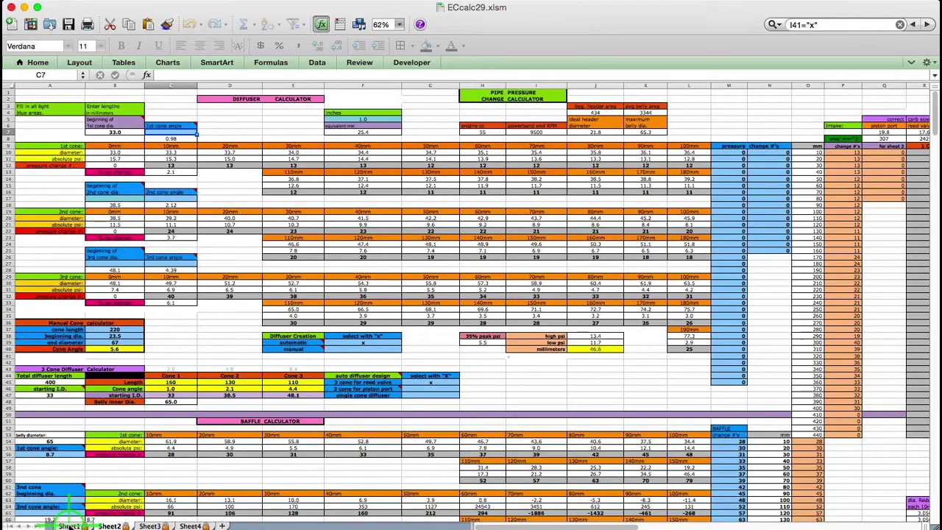
{"action": "left_click", "coordinate": [68, 524]}
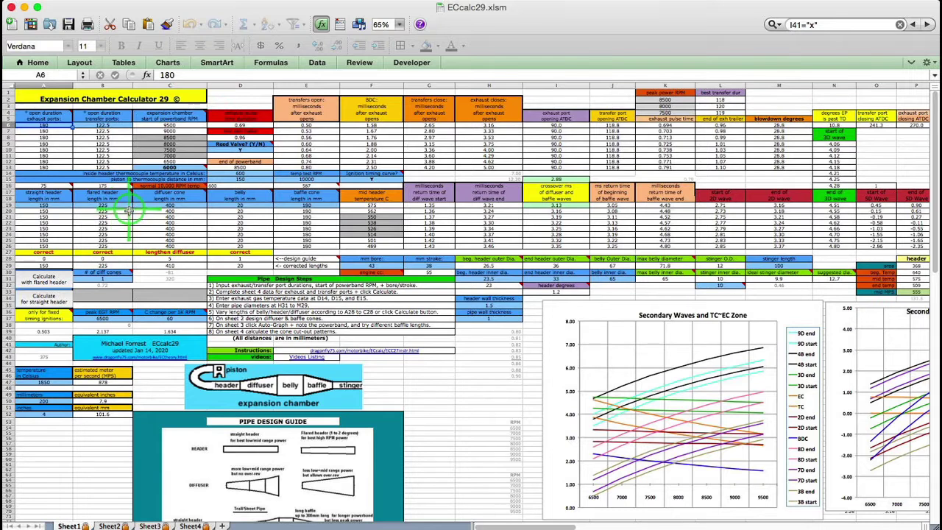
{"action": "scroll", "coordinate": [458, 404], "scroll_direction": "down", "scroll_amount": 5}
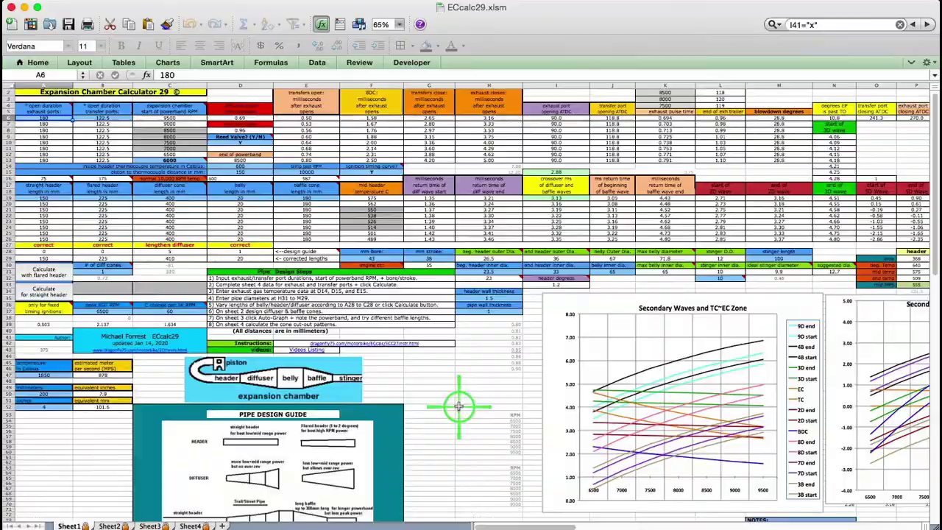
{"action": "scroll", "coordinate": [458, 403], "scroll_direction": "down", "scroll_amount": 1}
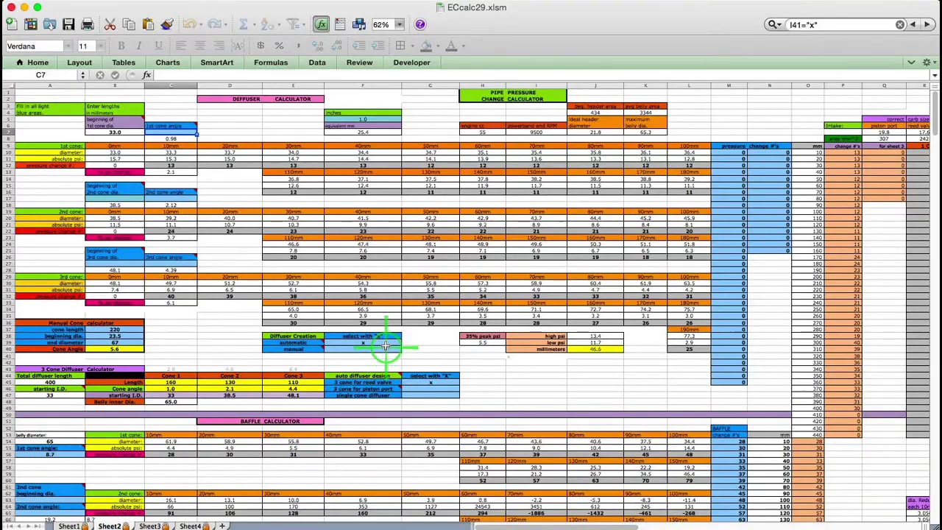
- Switch the auto diffuser design on Sheet2 to the single cone diffuser by clearing G45 and putting "x" in G47
{"action": "left_click", "coordinate": [442, 381]}
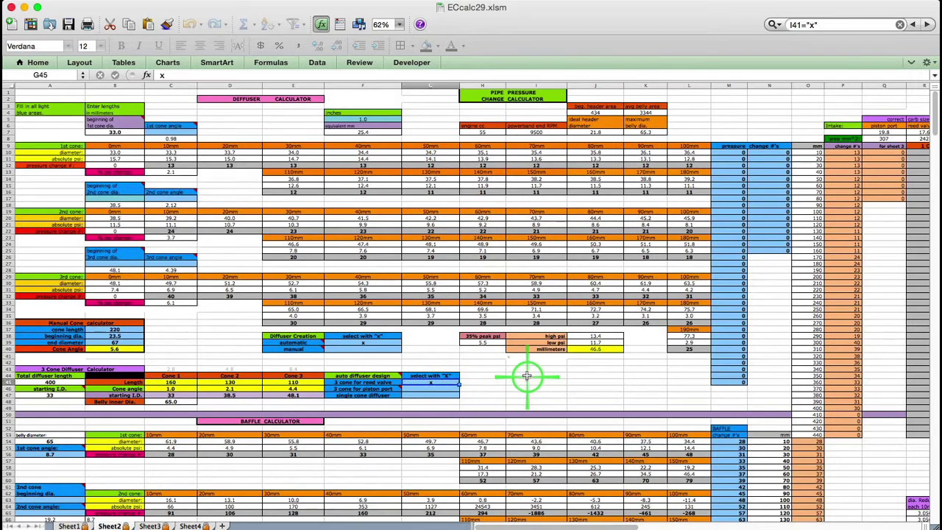
{"action": "key", "text": "BackSpace"}
{"action": "key", "text": "Return"}
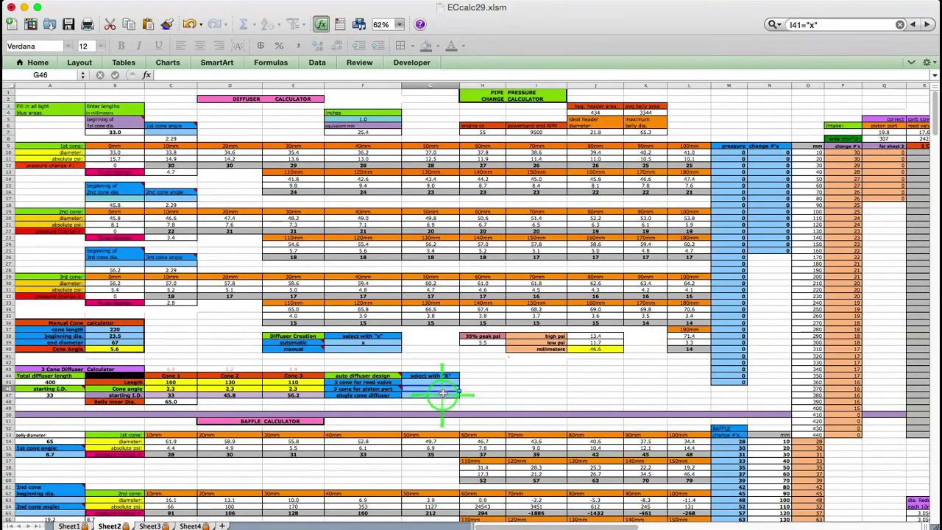
{"action": "left_click", "coordinate": [443, 395]}
{"action": "type", "text": "x"}
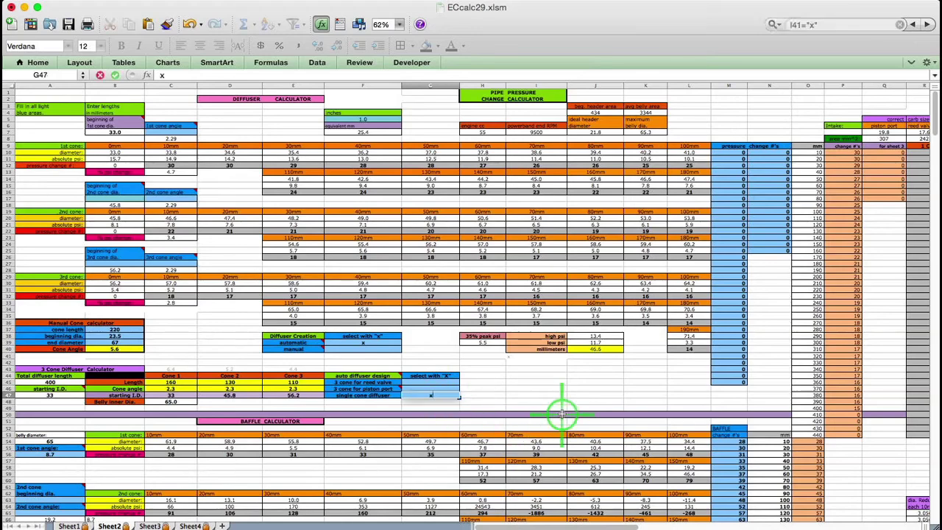
{"action": "key", "text": "Return"}
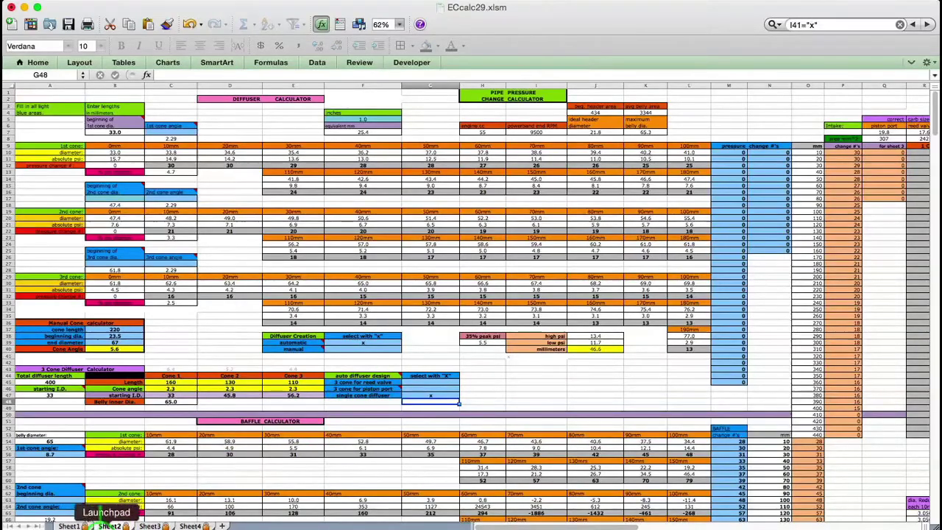
- Set the diffuser cone length in C19 on Sheet1 to 450 mm and check the diffuser calculator on Sheet2
{"action": "left_click", "coordinate": [70, 526]}
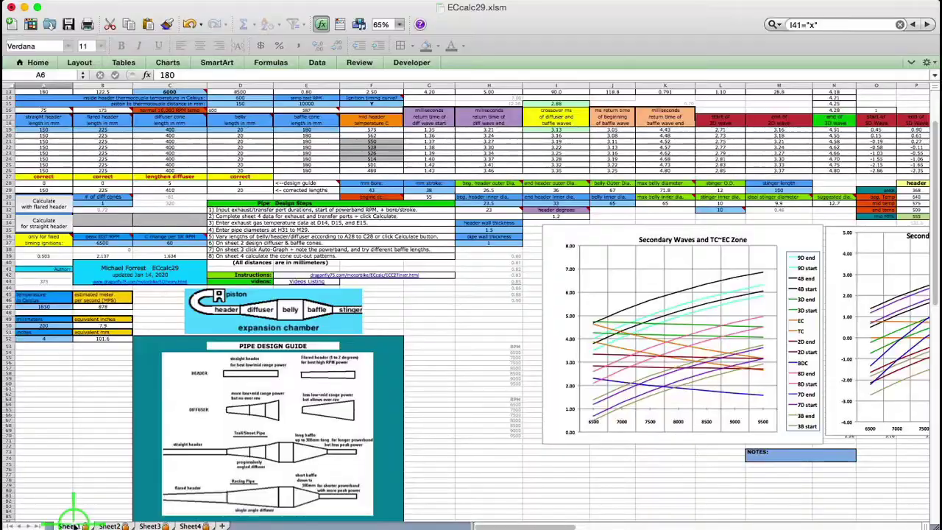
{"action": "scroll", "coordinate": [147, 356], "scroll_direction": "up", "scroll_amount": 4}
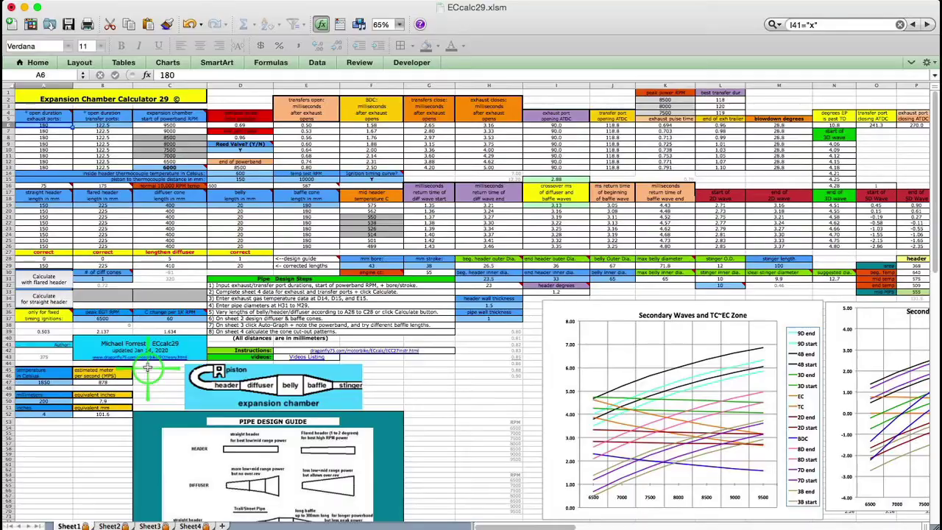
{"action": "left_click", "coordinate": [190, 206]}
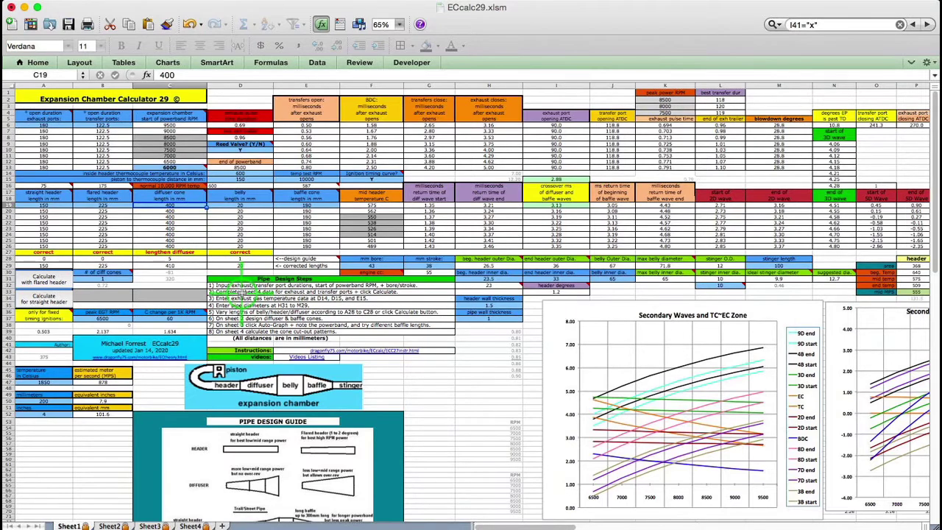
{"action": "type", "text": "450"}
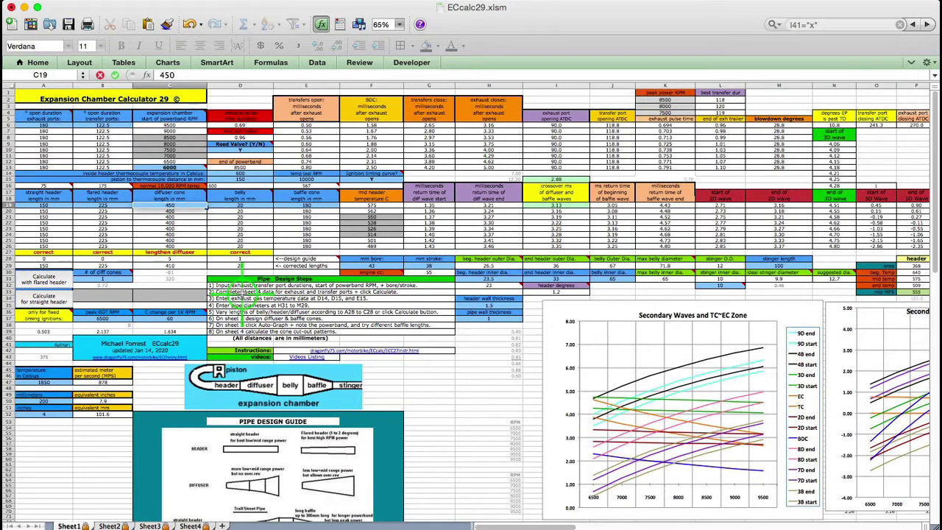
{"action": "key", "text": "Return"}
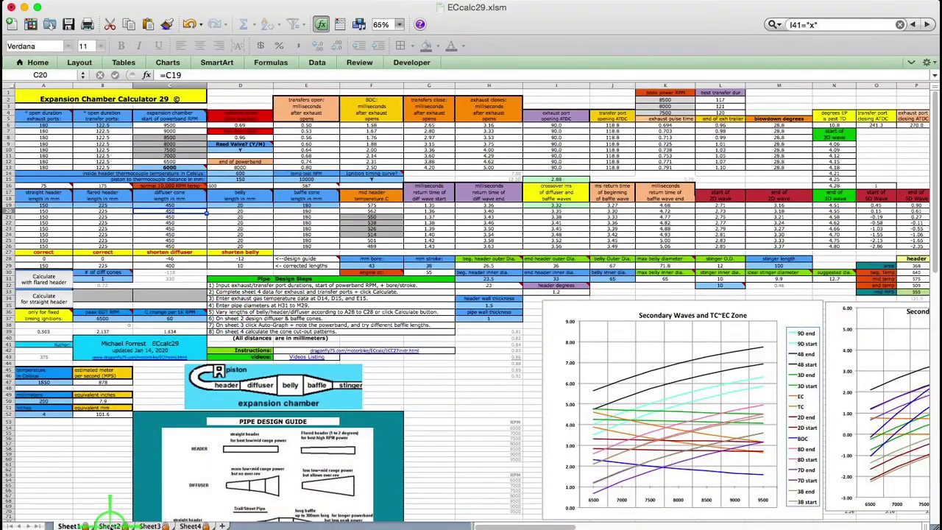
{"action": "left_click", "coordinate": [109, 525]}
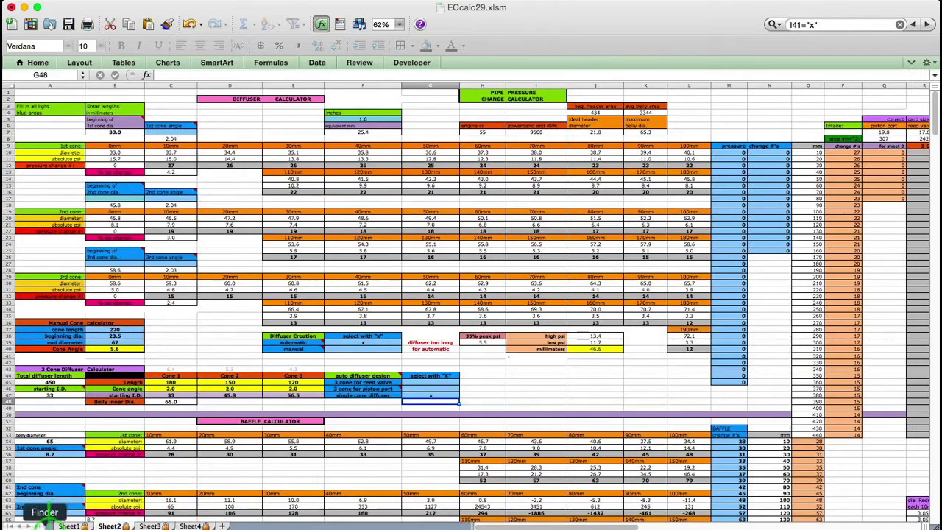
- Set the diffuser cone length in C19 on Sheet1 back to 400 mm and return to Sheet2
{"action": "left_click", "coordinate": [69, 526]}
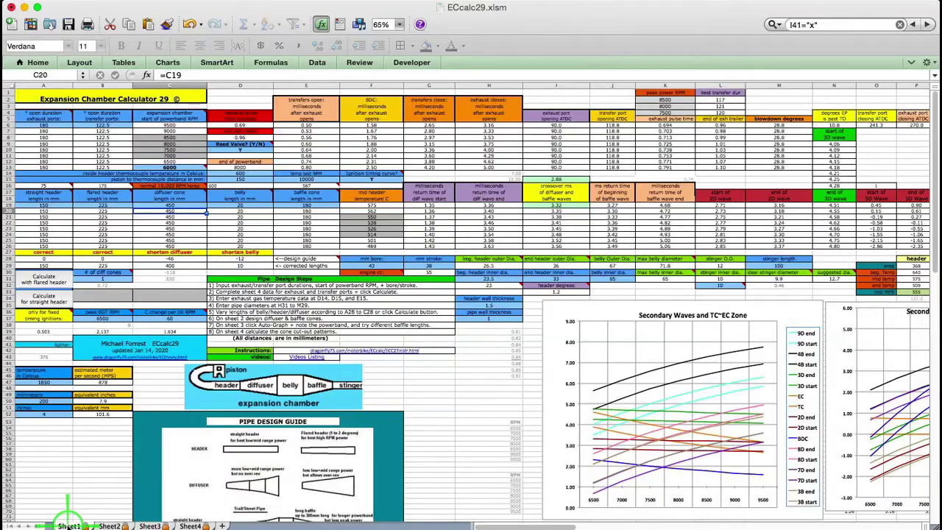
{"action": "left_click", "coordinate": [181, 206]}
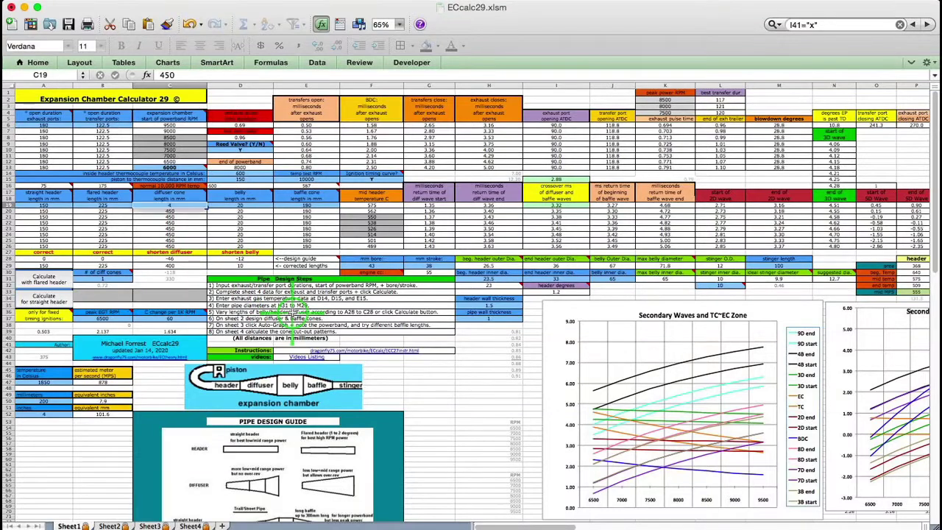
{"action": "type", "text": "400"}
{"action": "key", "text": "Return"}
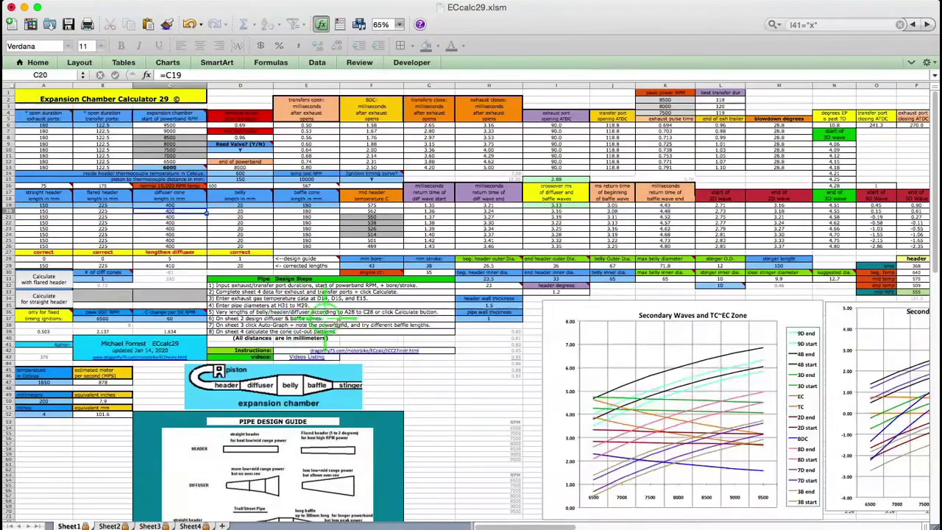
{"action": "left_click", "coordinate": [110, 524]}
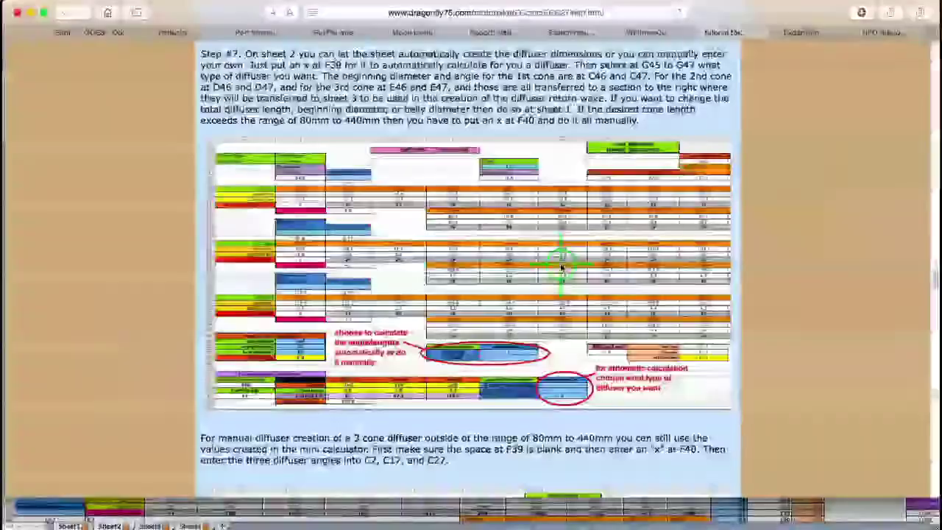
- Read the diffuser instructions on the tutorial web page down to the wave diagrams of the three diffuser designs
{"action": "scroll", "coordinate": [561, 276], "scroll_direction": "down", "scroll_amount": 6}
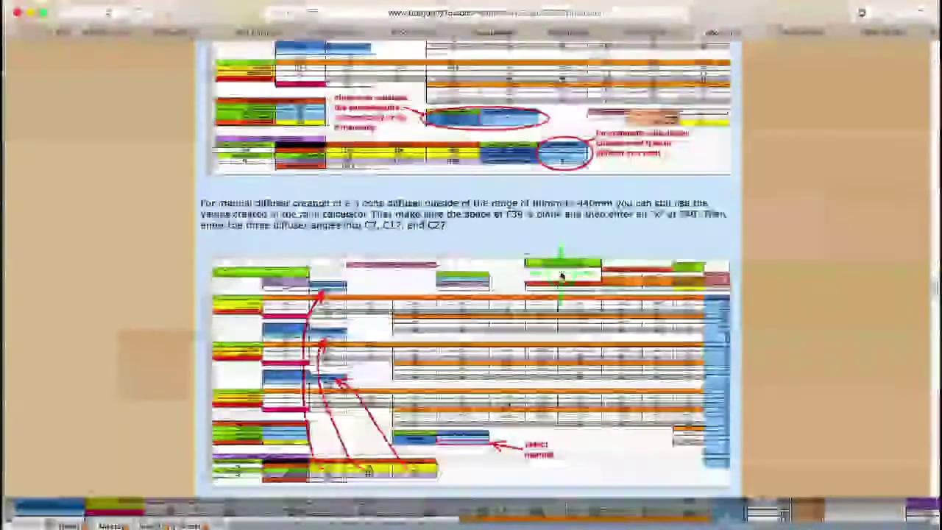
{"action": "scroll", "coordinate": [561, 276], "scroll_direction": "down", "scroll_amount": 15}
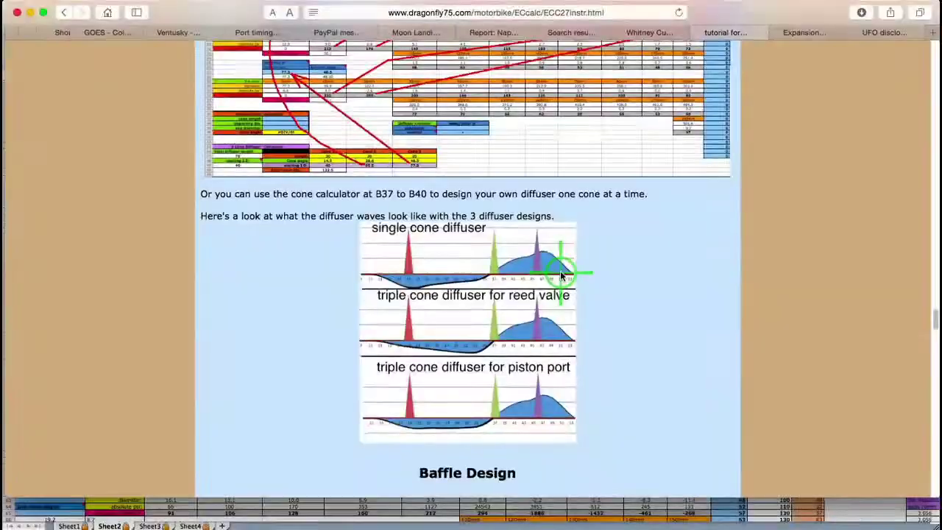
{"action": "scroll", "coordinate": [561, 276], "scroll_direction": "down", "scroll_amount": 4}
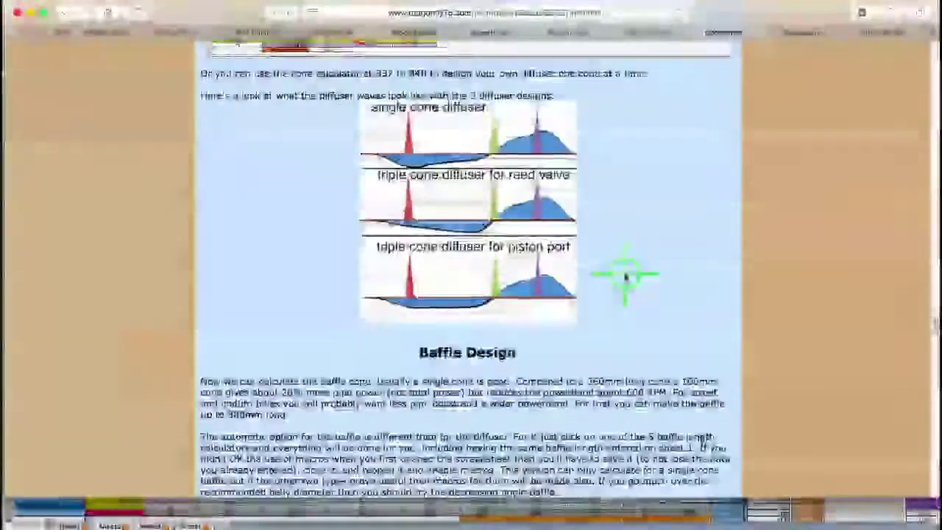
{"action": "scroll", "coordinate": [625, 276], "scroll_direction": "down", "scroll_amount": 1}
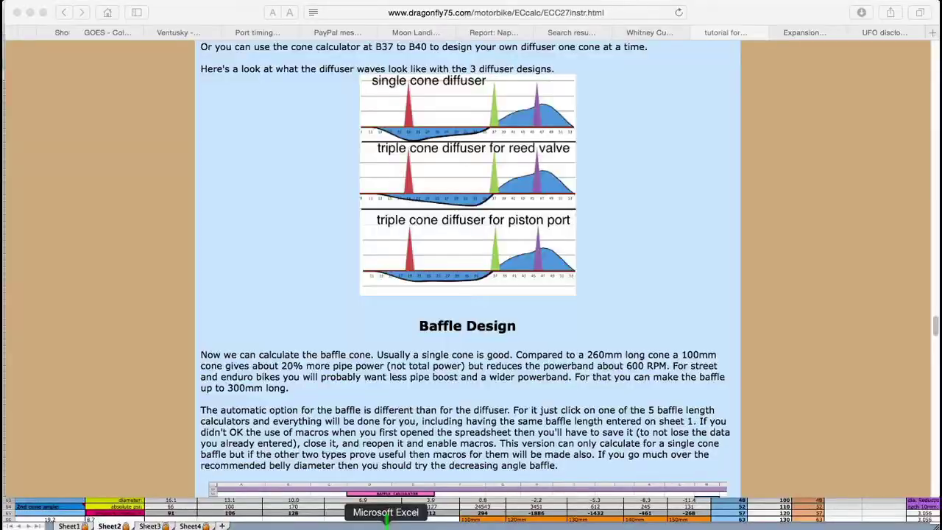
- Switch back to Excel and change diffuser creation to manual by clearing F39 and putting "x" in F40
{"action": "left_click", "coordinate": [385, 521]}
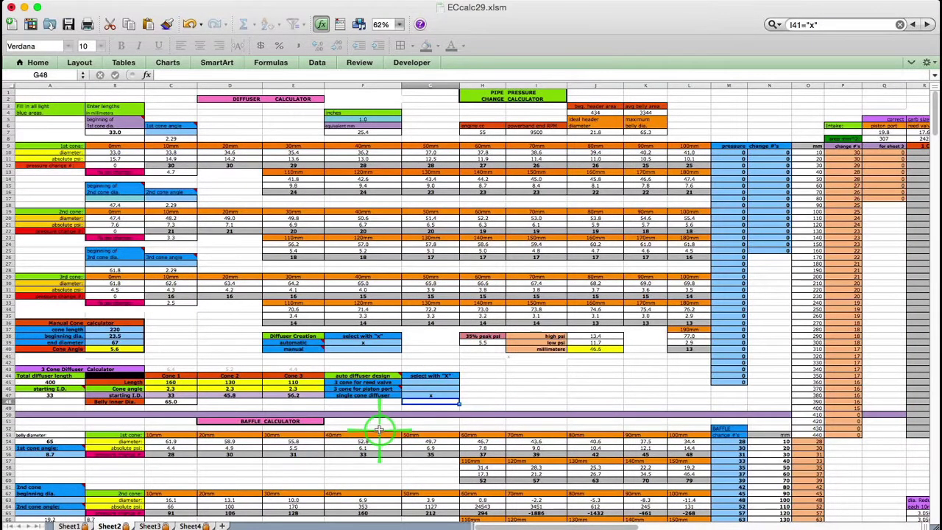
{"action": "left_click", "coordinate": [377, 343]}
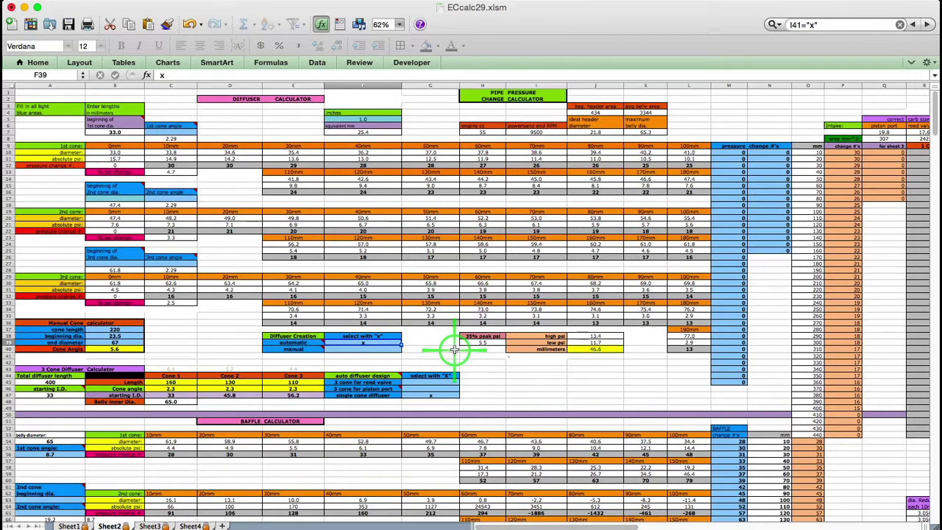
{"action": "key", "text": "Delete"}
{"action": "key", "text": "Down"}
{"action": "type", "text": "x"}
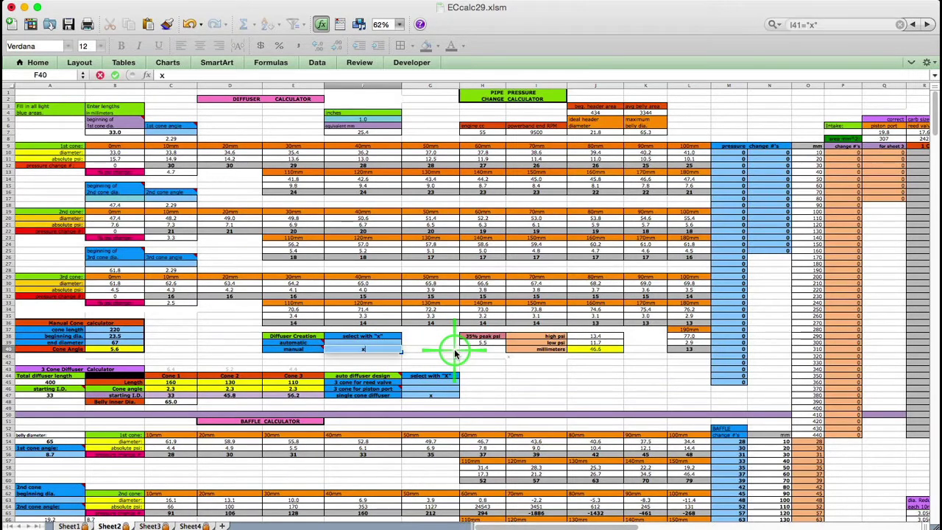
{"action": "key", "text": "Return"}
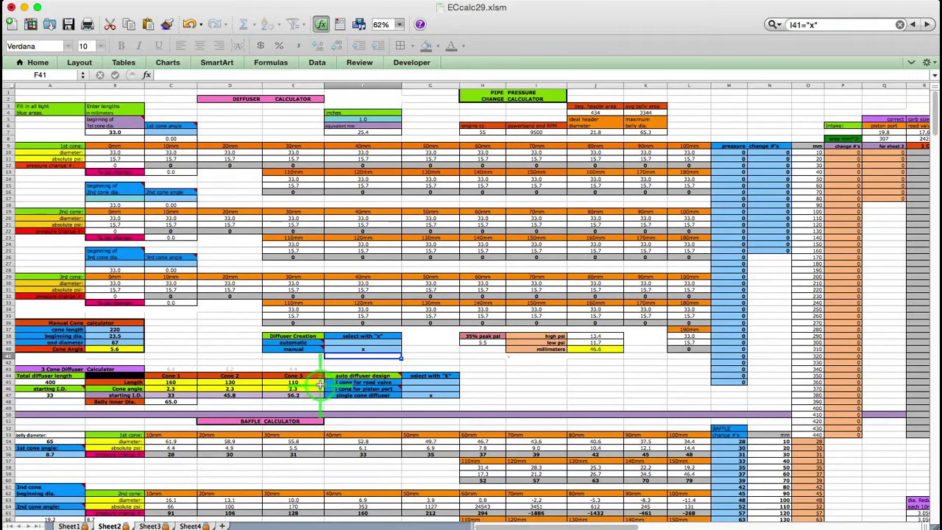
- Enter 2.3 as the manual angle for the 1st cone in C7 and the 2nd cone in C17
{"action": "left_click", "coordinate": [181, 132]}
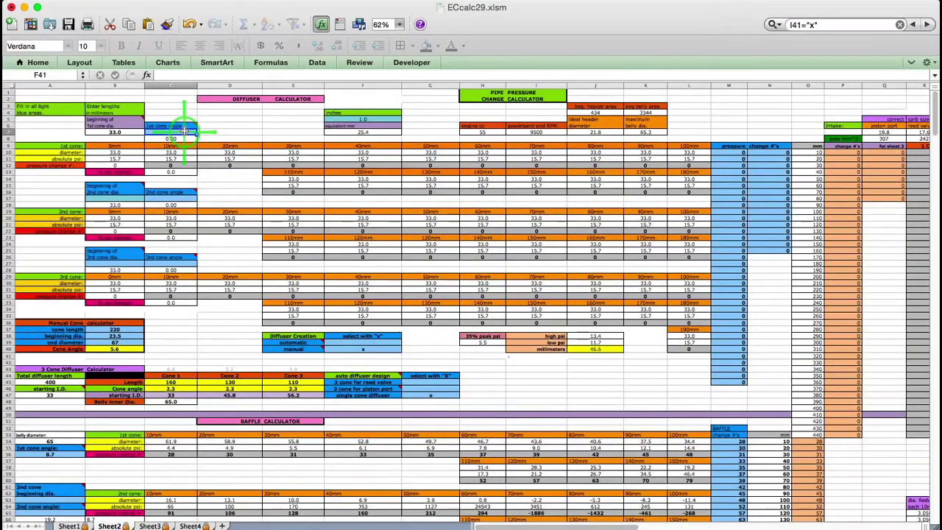
{"action": "type", "text": "2"}
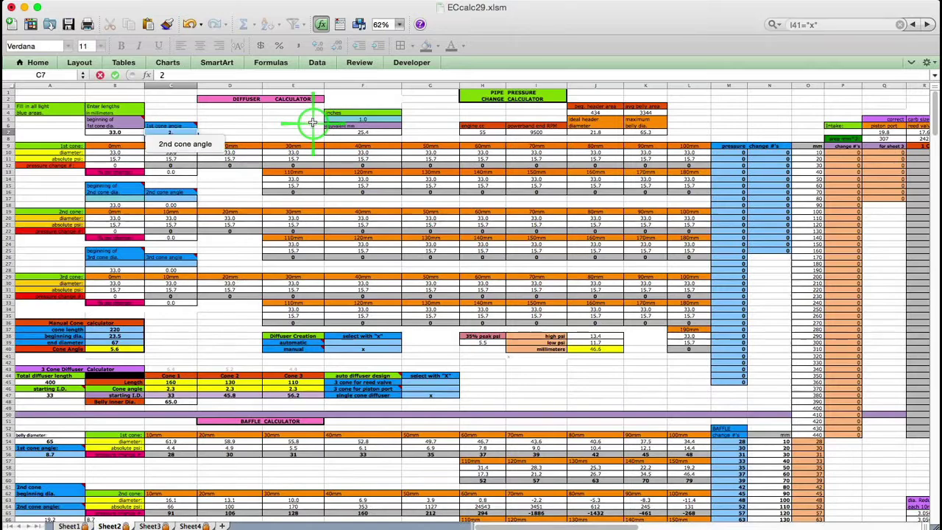
{"action": "type", "text": ".3"}
{"action": "key", "text": "Return"}
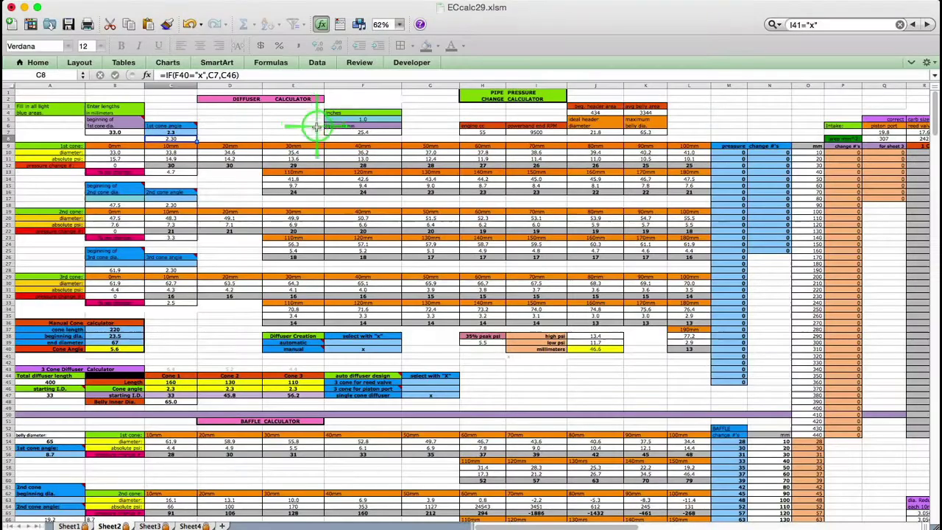
{"action": "left_click", "coordinate": [193, 199]}
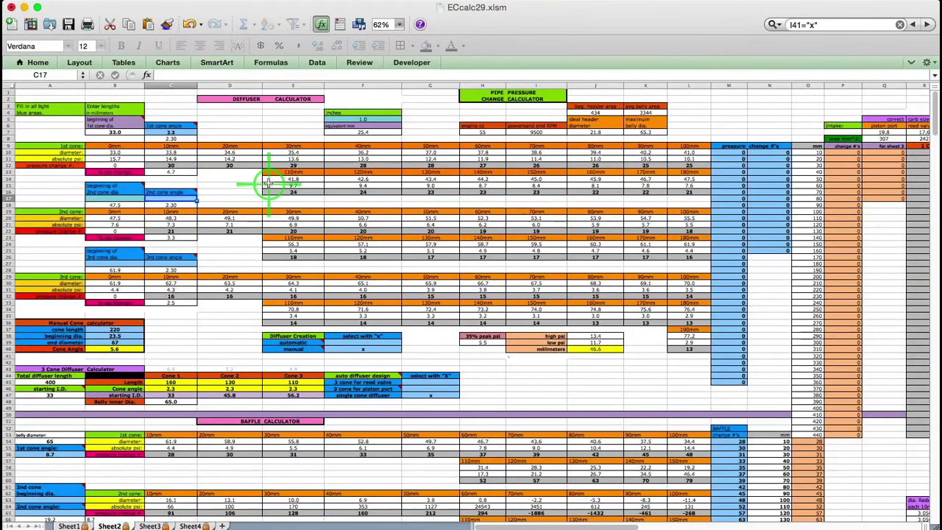
{"action": "type", "text": "2."}
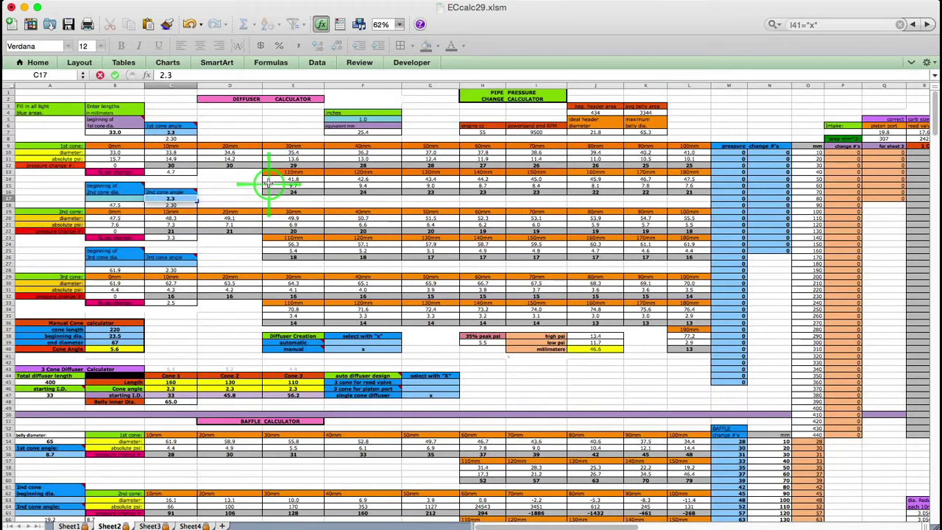
{"action": "type", "text": "3"}
{"action": "key", "text": "Return"}
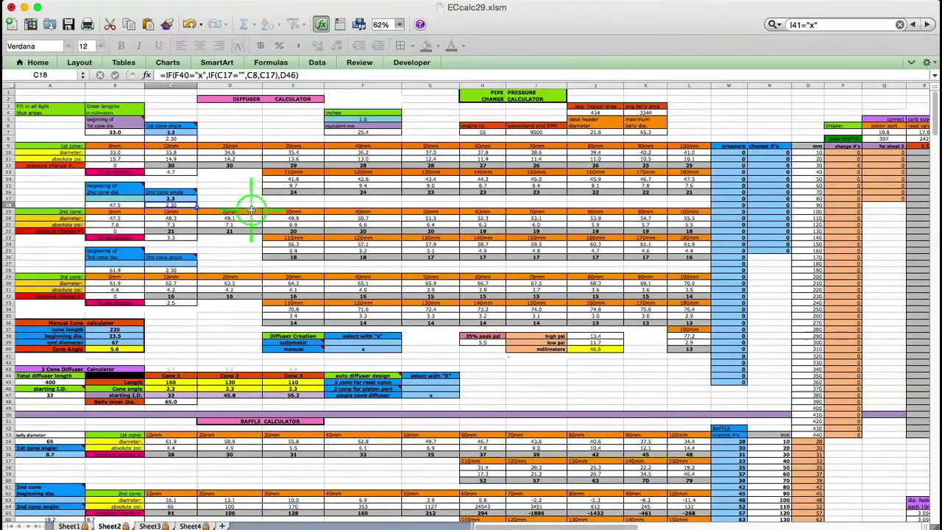
- Enter 2.3 as the manual angle for the 3rd cone in C27
{"action": "left_click", "coordinate": [185, 262]}
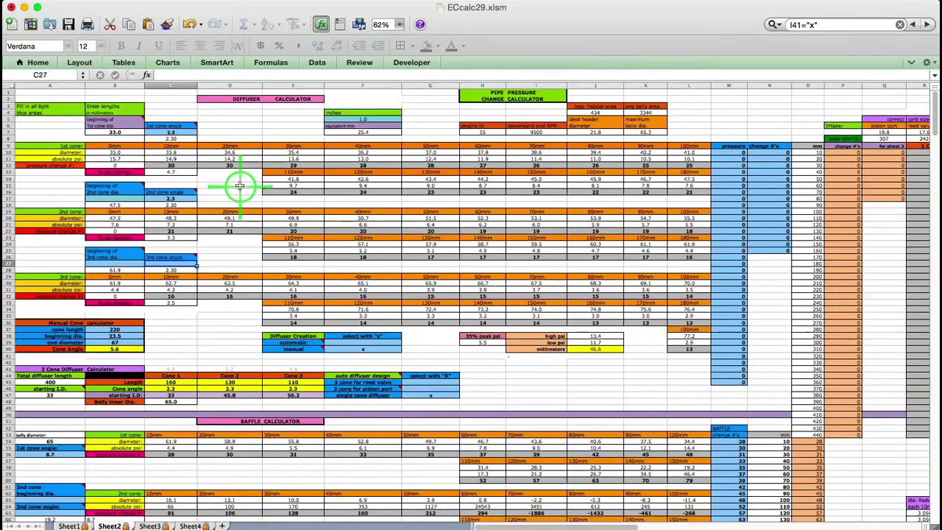
{"action": "type", "text": "2."}
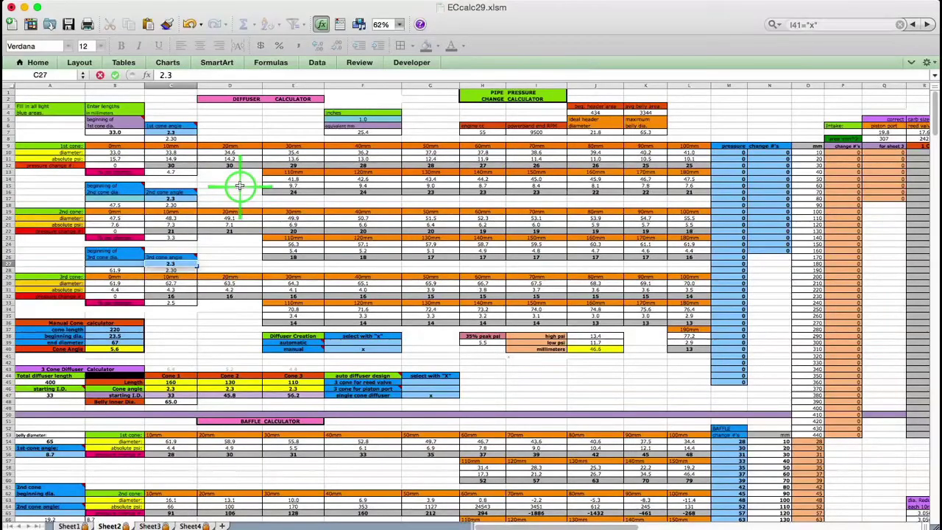
{"action": "type", "text": "3"}
{"action": "key", "text": "Return"}
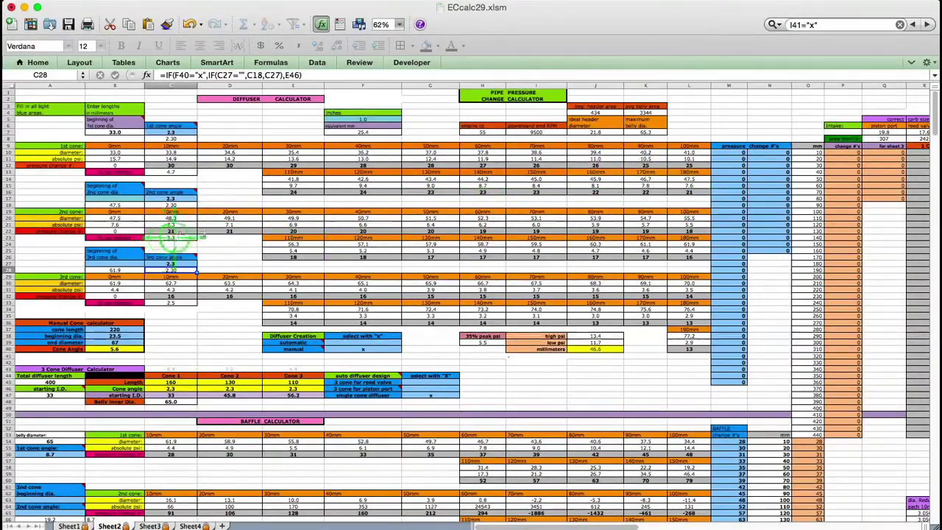
- Enter the 1st cone's pressure change numbers 30, 30 and 29 in M10:M12 for 10 to 30 mm
{"action": "left_click", "coordinate": [734, 157]}
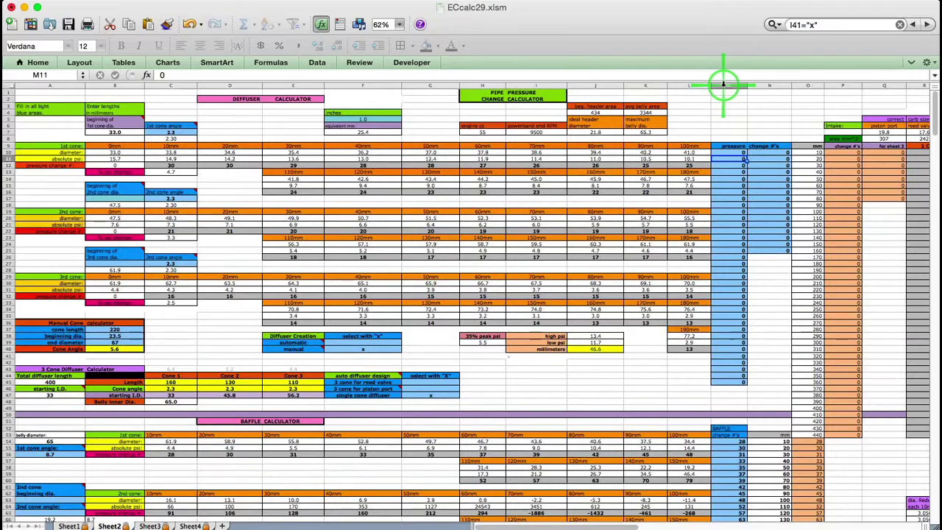
{"action": "type", "text": "30"}
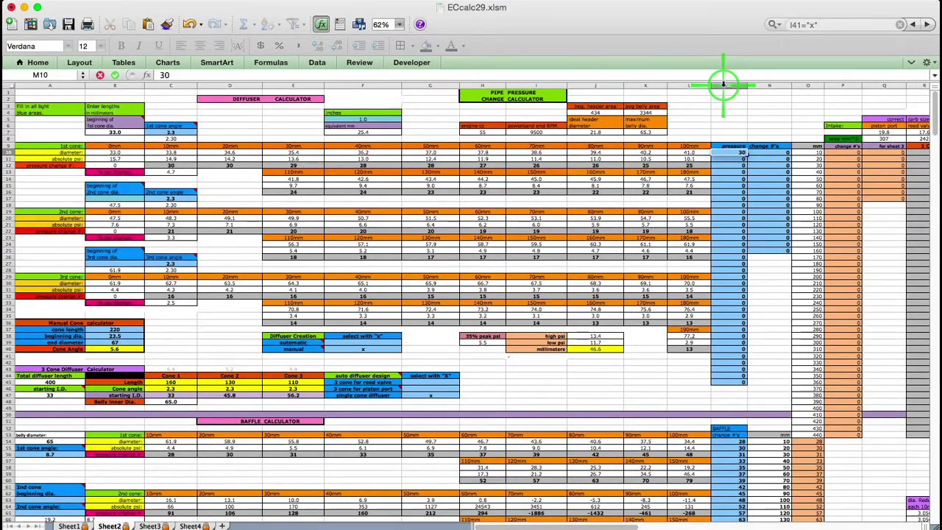
{"action": "key", "text": "Return"}
{"action": "type", "text": "30"}
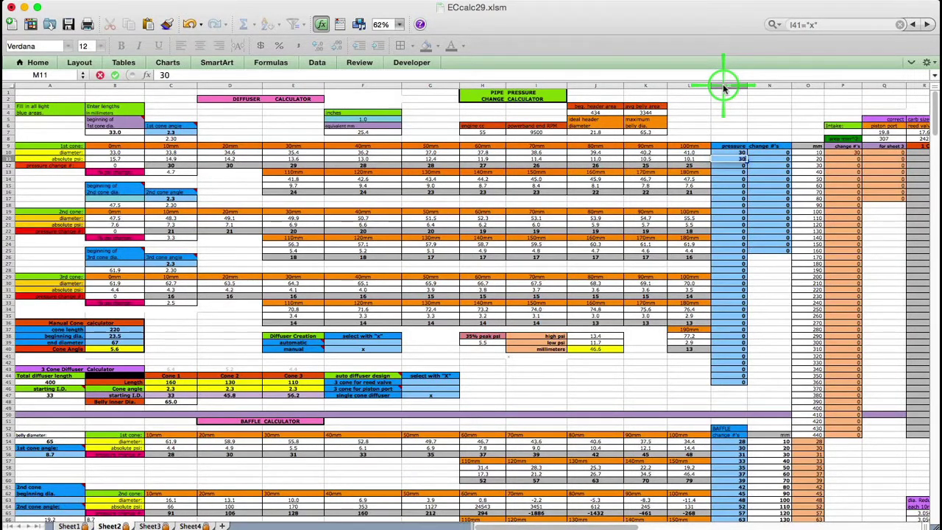
{"action": "key", "text": "Return"}
{"action": "type", "text": "29"}
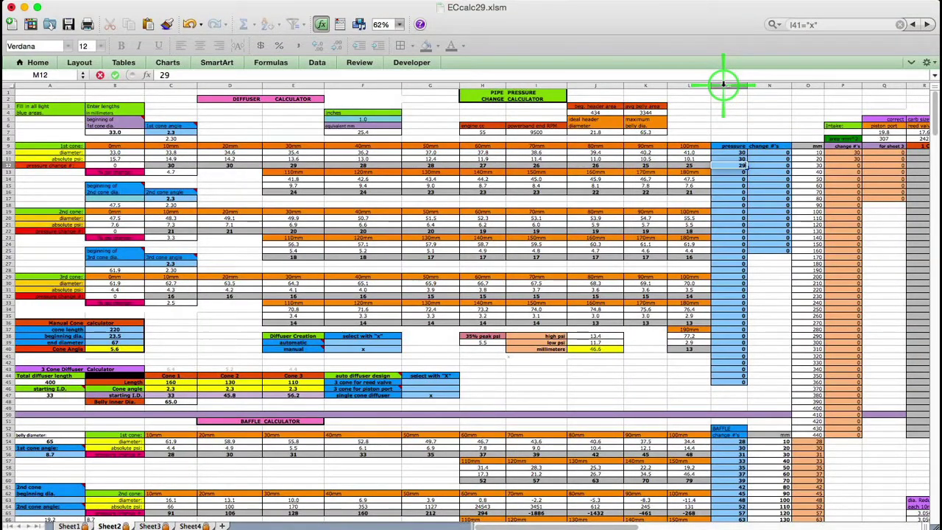
{"action": "key", "text": "Return"}
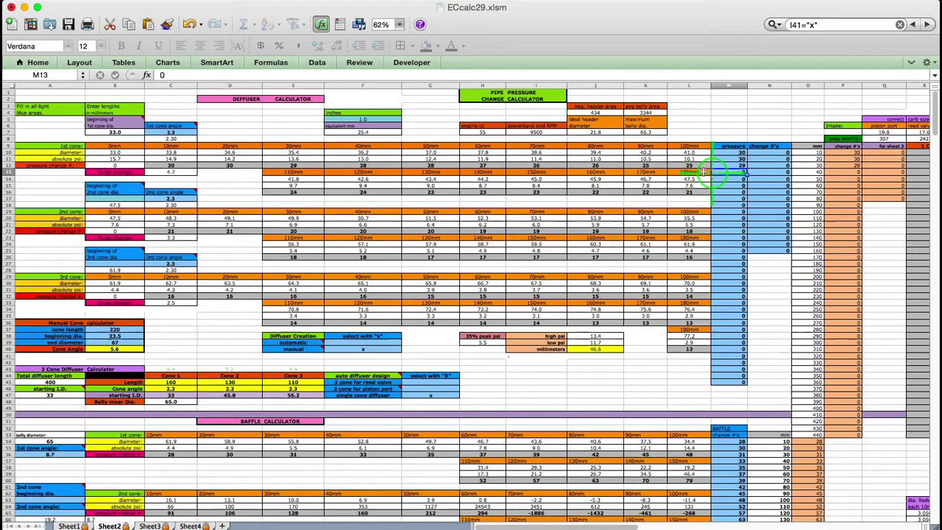
- Switch diffuser creation back to automatic by putting "x" in F39 and clearing F40
{"action": "left_click", "coordinate": [390, 342]}
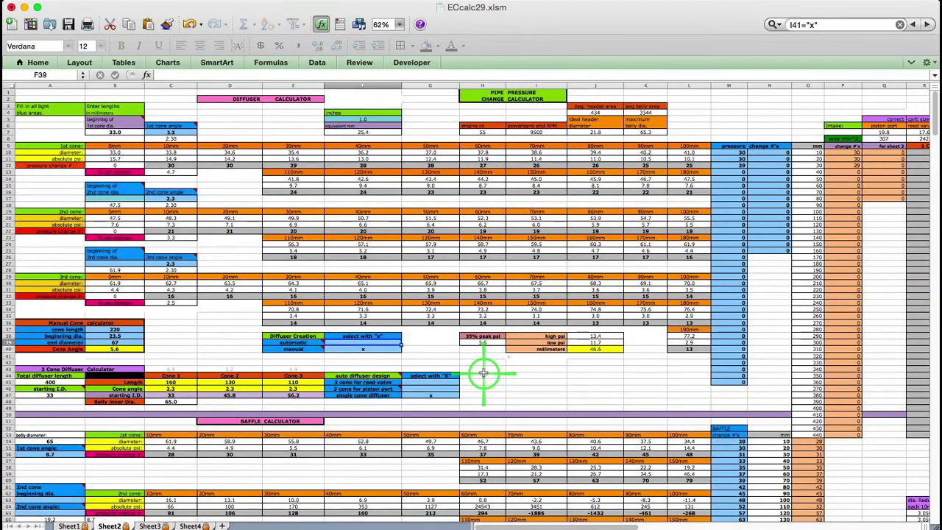
{"action": "type", "text": "x"}
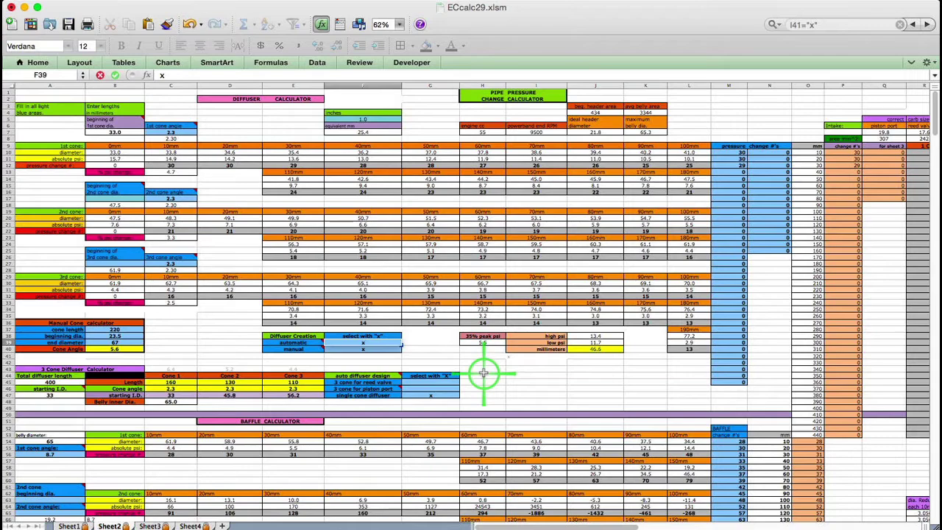
{"action": "key", "text": "Return"}
{"action": "key", "text": "Return"}
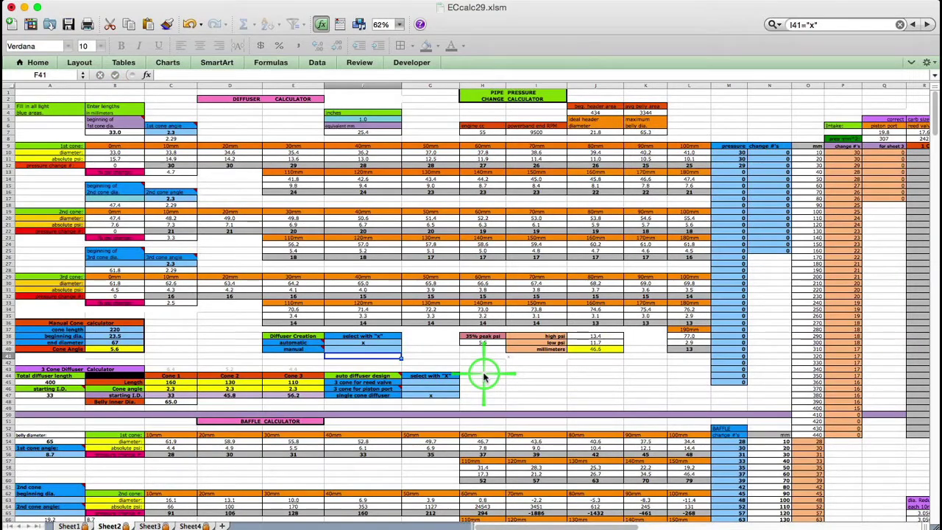
- Create an automatic single-cone baffle with the 140mm Long Baffle option in the Baffle Calculator
{"action": "scroll", "coordinate": [471, 375], "scroll_direction": "down", "scroll_amount": 3}
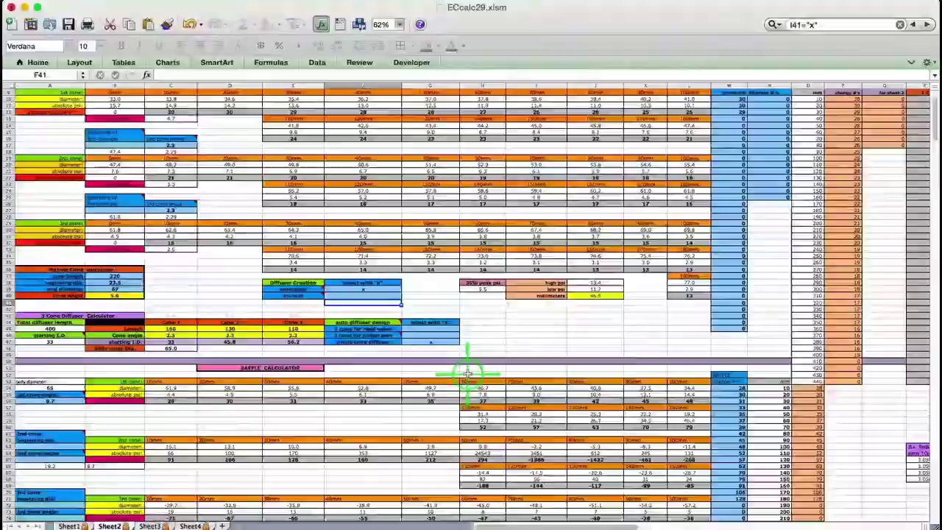
{"action": "scroll", "coordinate": [468, 373], "scroll_direction": "down", "scroll_amount": 4}
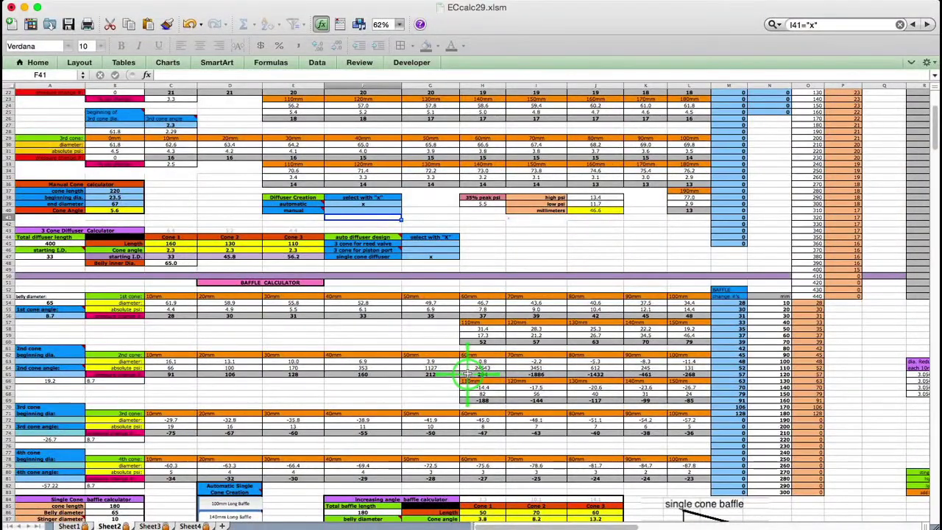
{"action": "scroll", "coordinate": [467, 374], "scroll_direction": "down", "scroll_amount": 3}
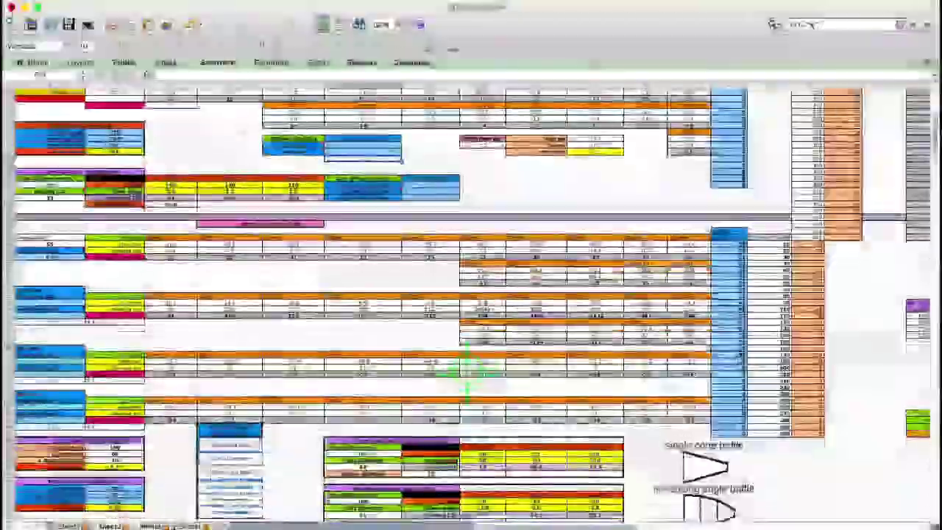
{"action": "scroll", "coordinate": [467, 376], "scroll_direction": "down", "scroll_amount": 4}
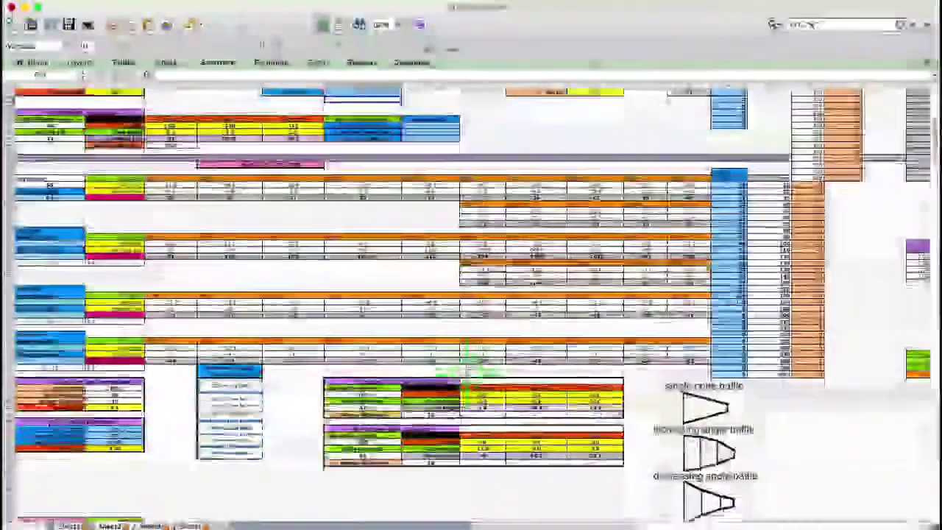
{"action": "scroll", "coordinate": [466, 374], "scroll_direction": "down", "scroll_amount": 3}
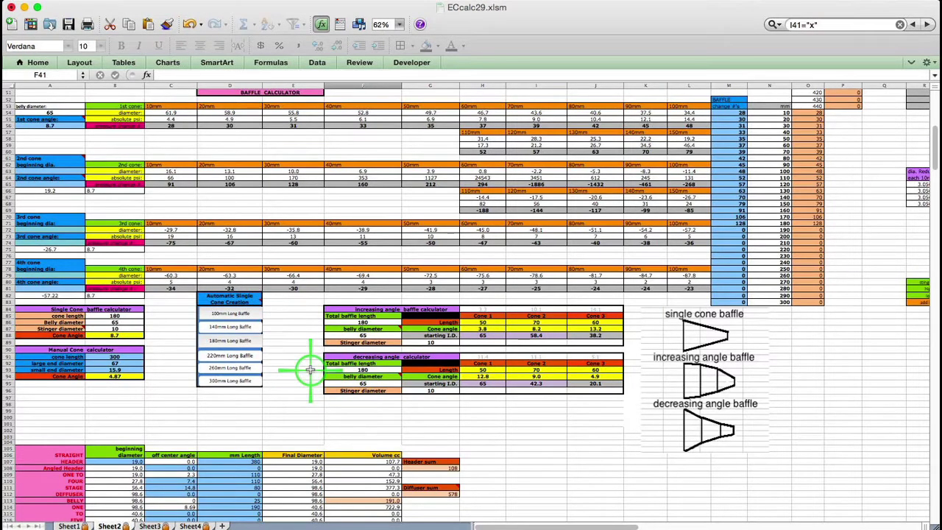
{"action": "left_click", "coordinate": [243, 326]}
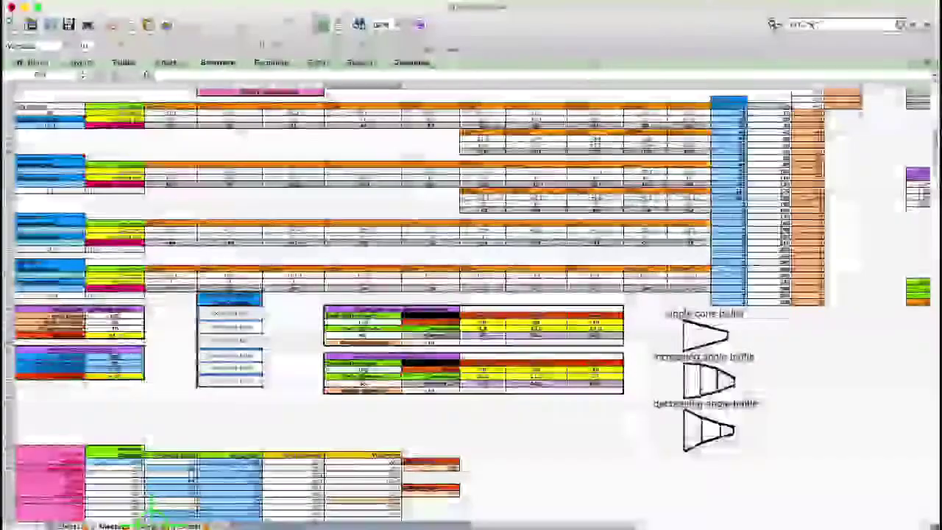
- Run the Auto-Graph of the Pipe Power Calculator on Sheet3 and view the resulting pipe power curves
{"action": "left_click", "coordinate": [150, 526]}
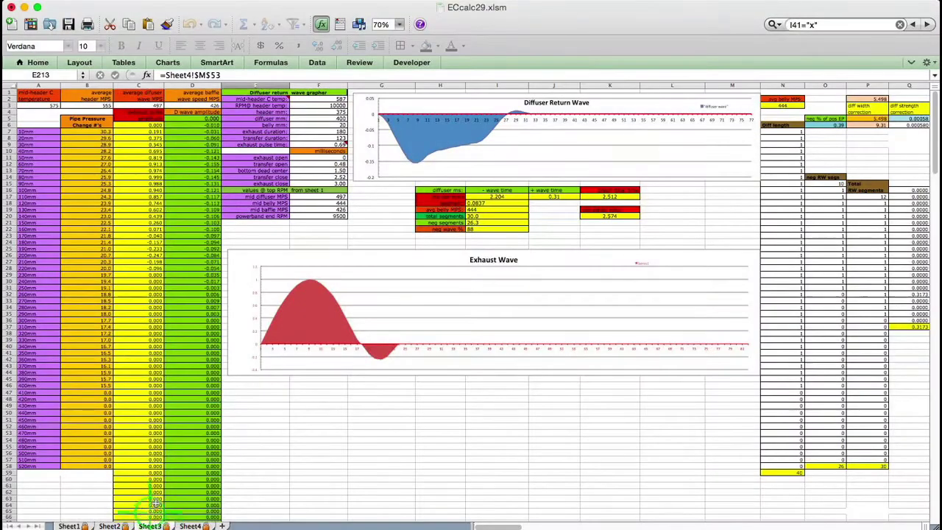
{"action": "scroll", "coordinate": [459, 406], "scroll_direction": "down", "scroll_amount": 5}
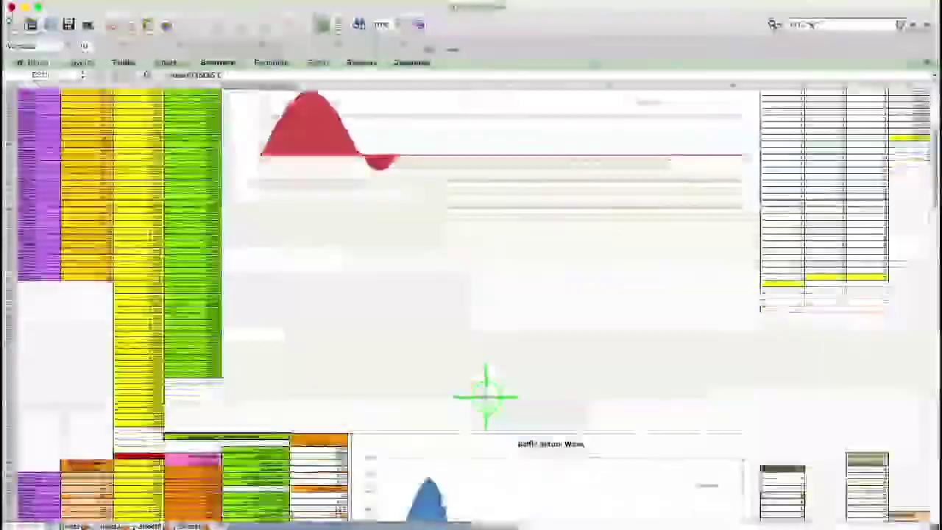
{"action": "scroll", "coordinate": [486, 397], "scroll_direction": "down", "scroll_amount": 5}
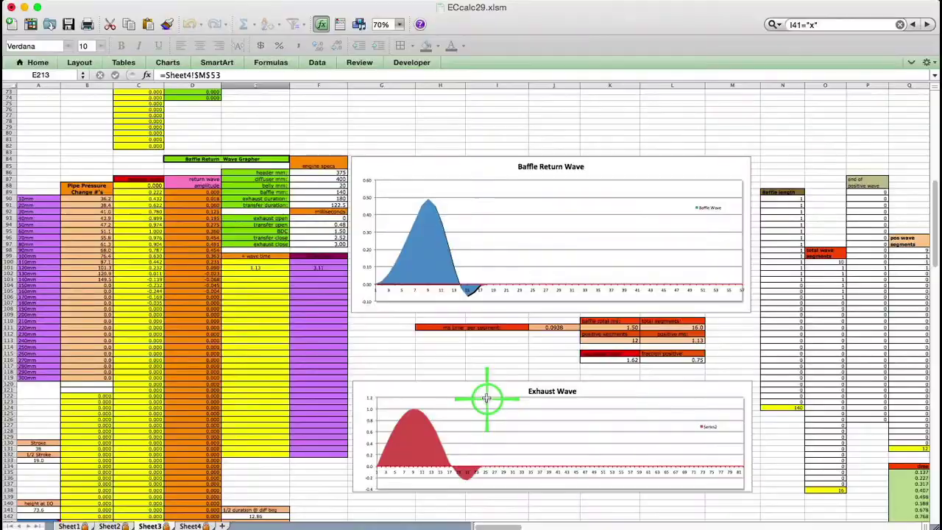
{"action": "scroll", "coordinate": [486, 398], "scroll_direction": "down", "scroll_amount": 10}
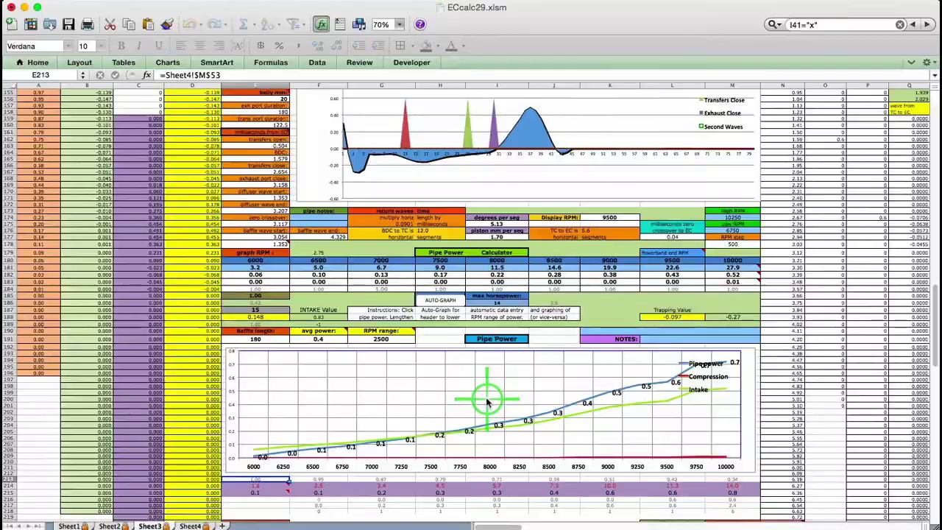
{"action": "scroll", "coordinate": [486, 399], "scroll_direction": "down", "scroll_amount": 3}
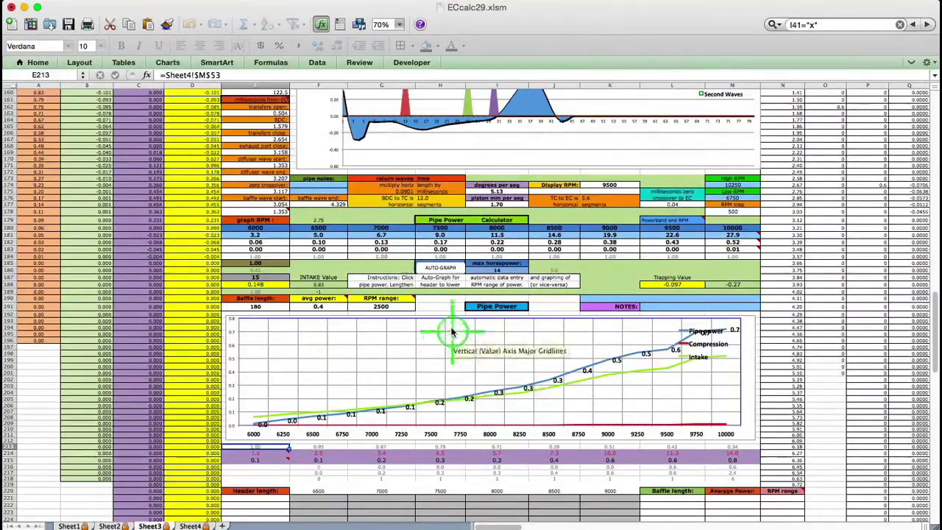
{"action": "left_click", "coordinate": [442, 270]}
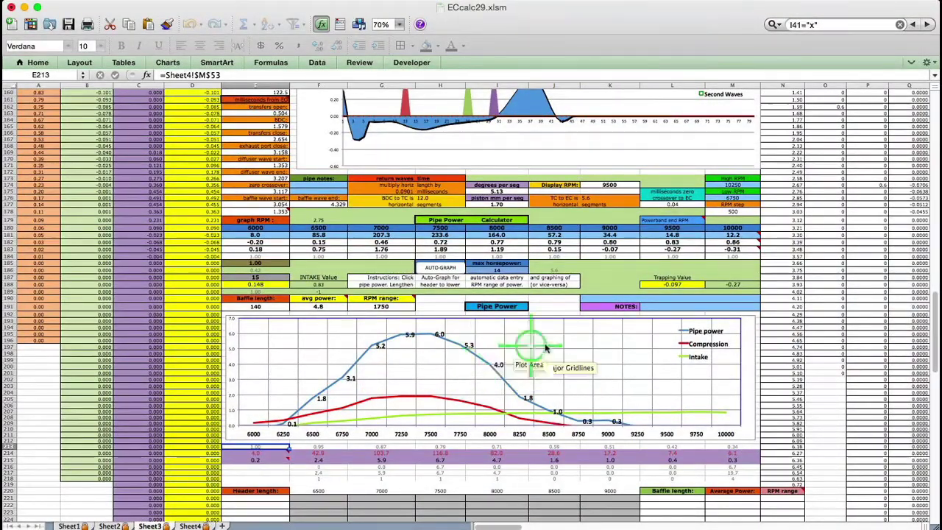
{"action": "scroll", "coordinate": [543, 348], "scroll_direction": "up", "scroll_amount": 2}
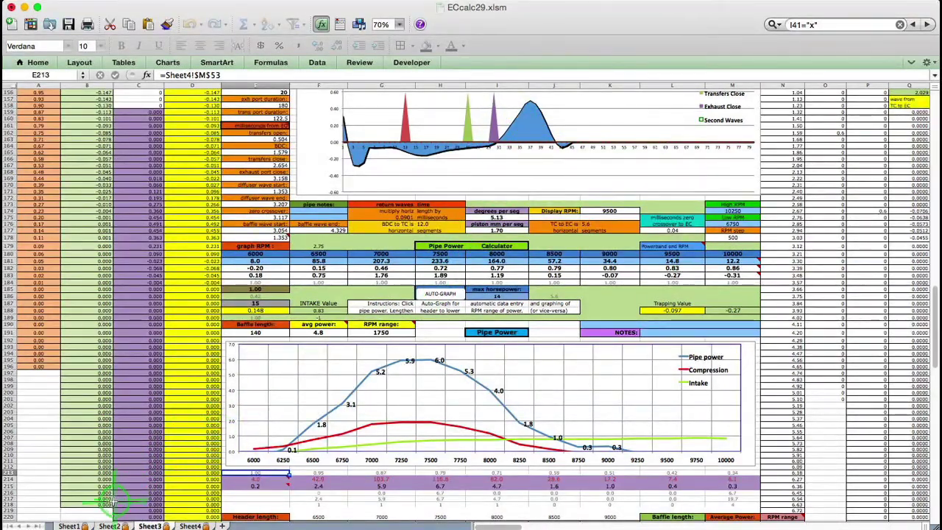
- Return to Sheet2 and enter the decreasing-angle baffle's cone angles: 16.5 in A56, 11.5 in A65 and 6.3 in A74
{"action": "left_click", "coordinate": [109, 526]}
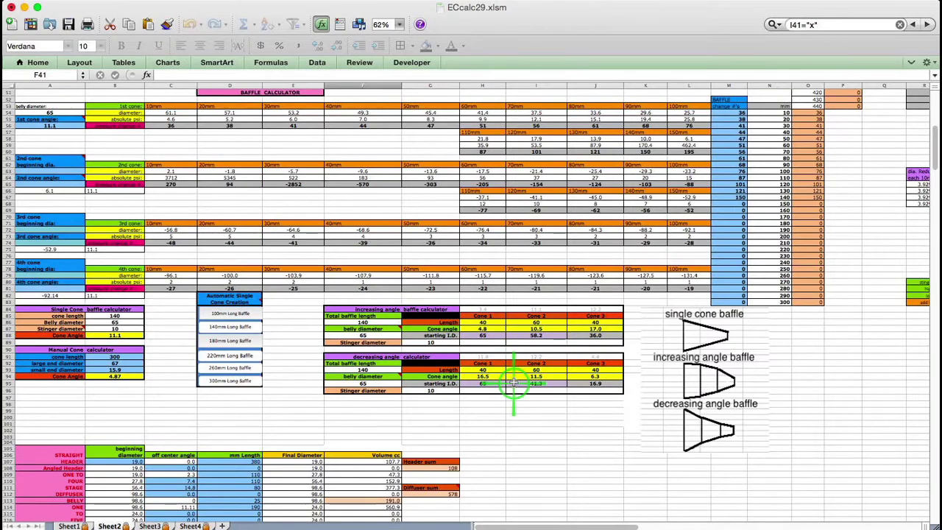
{"action": "left_click", "coordinate": [62, 126]}
{"action": "type", "text": "16"}
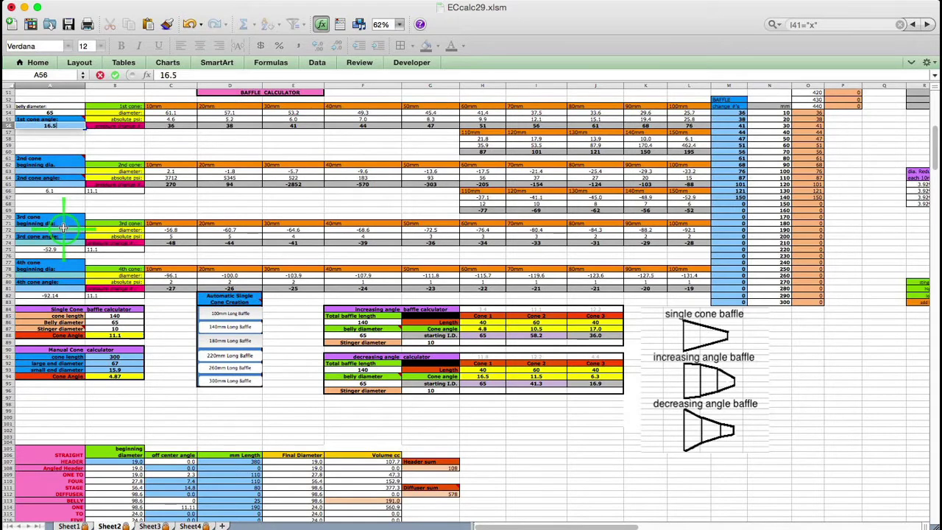
{"action": "key", "text": "Return"}
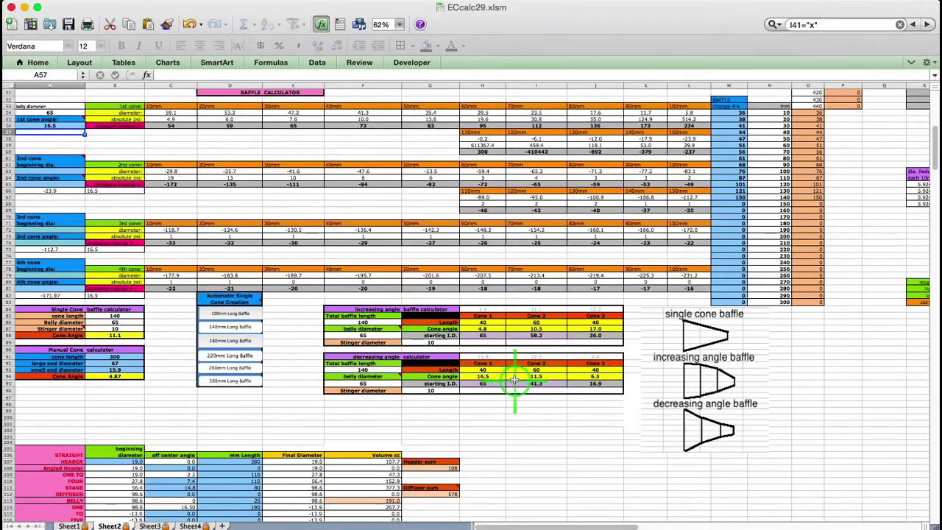
{"action": "left_click", "coordinate": [66, 186]}
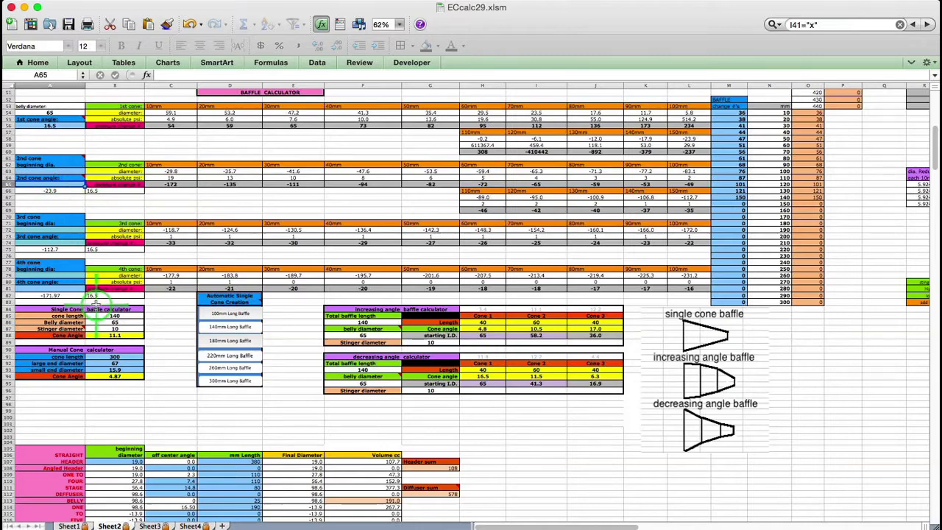
{"action": "type", "text": "11"}
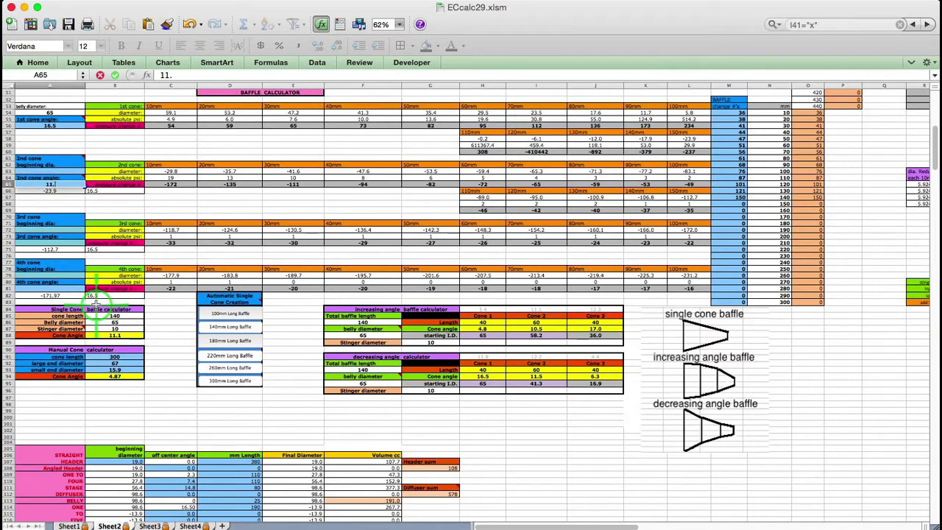
{"action": "type", "text": ".5"}
{"action": "key", "text": "Return"}
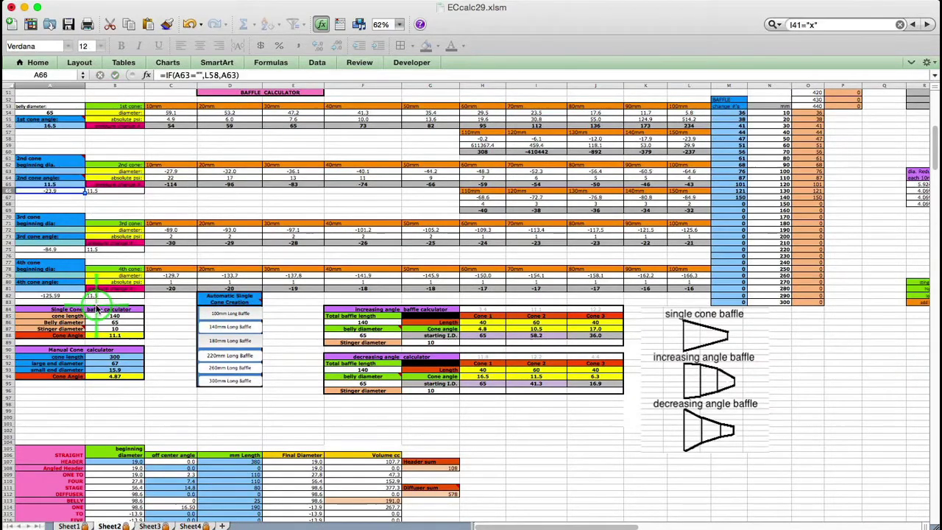
{"action": "left_click", "coordinate": [66, 242]}
{"action": "type", "text": "6.3"}
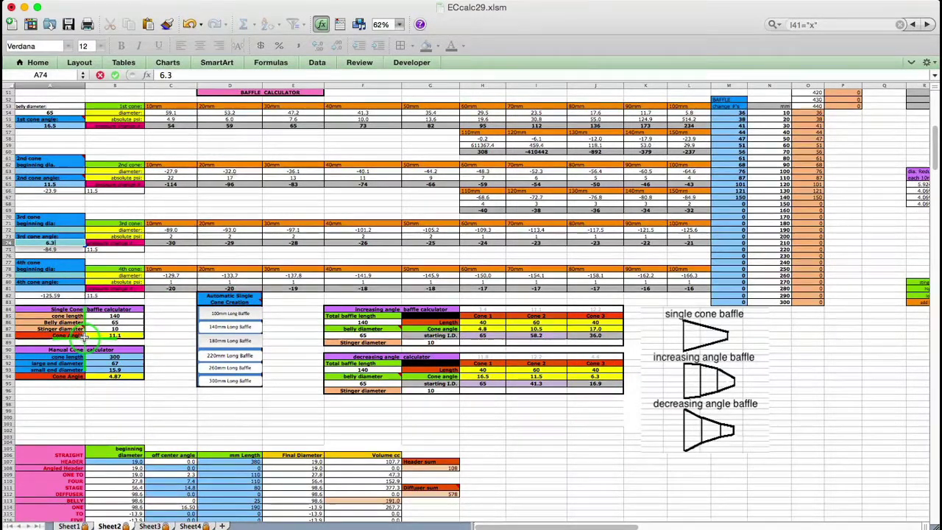
{"action": "key", "text": "Return"}
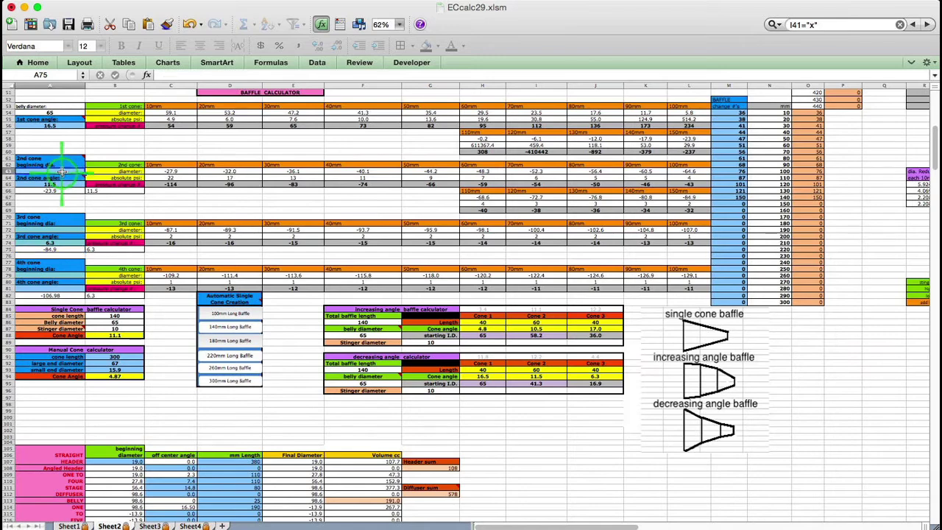
- Enter the decreasing-angle baffle's beginning diameters: 41.3 for the 2nd cone in A63 and 16.9 for the 3rd cone in A72
{"action": "left_click", "coordinate": [63, 171]}
{"action": "type", "text": "41"}
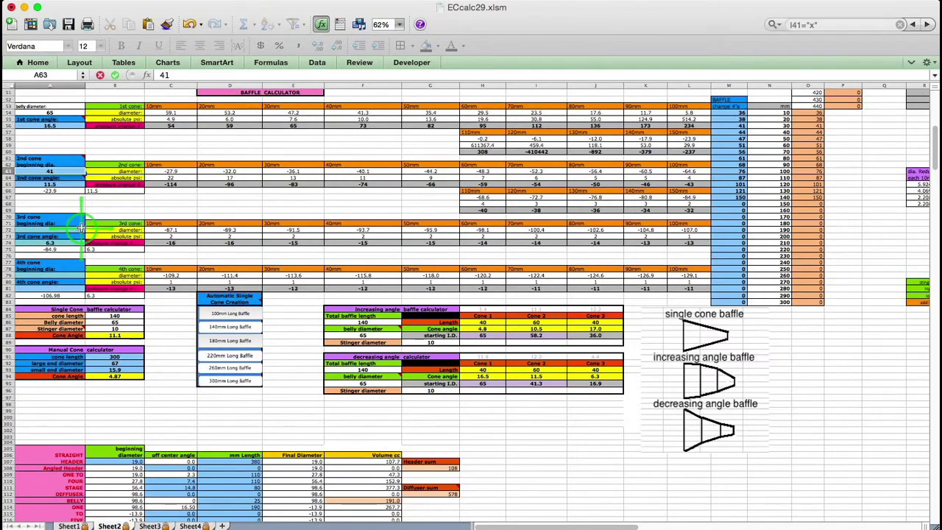
{"action": "type", "text": ".3"}
{"action": "key", "text": "Return"}
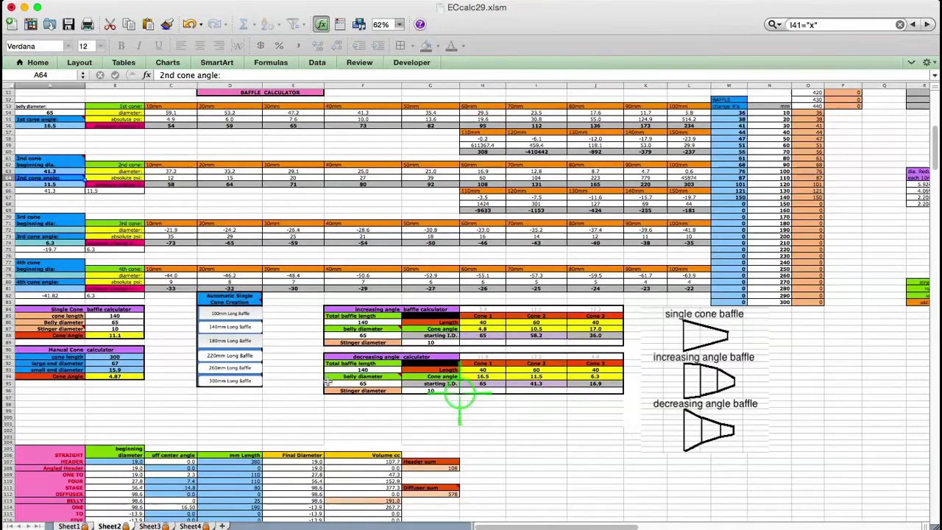
{"action": "left_click", "coordinate": [56, 230]}
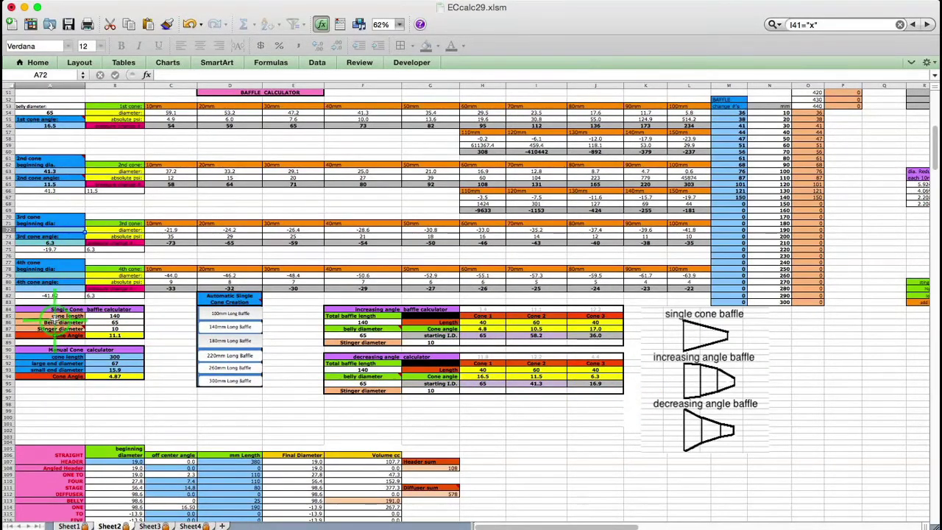
{"action": "type", "text": "16."}
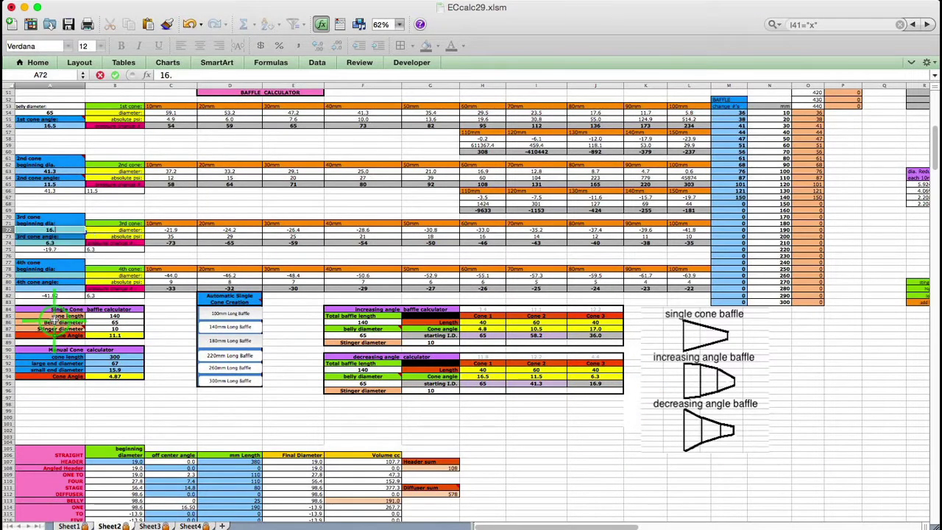
{"action": "type", "text": "9"}
{"action": "key", "text": "Return"}
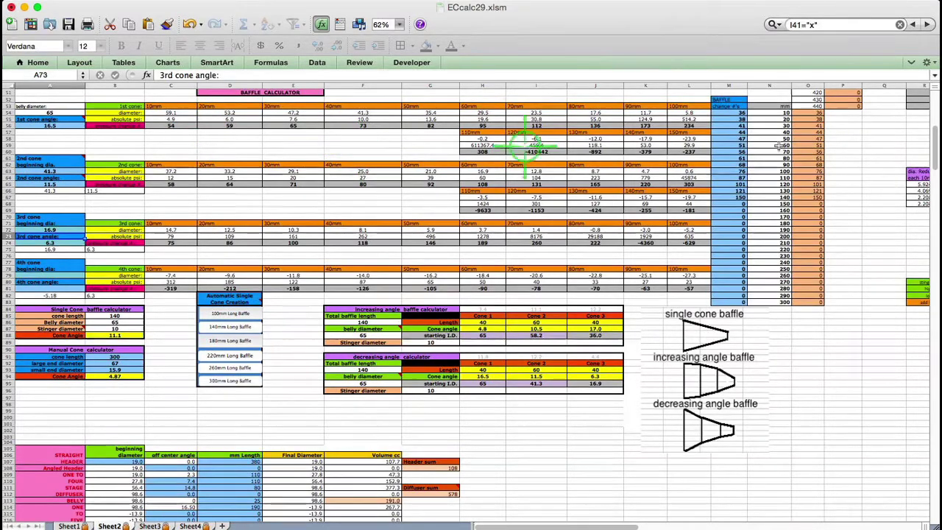
- Enter the 1st baffle cone's pressure change numbers 54, 59, 65 and 73 in M54 to M57
{"action": "left_click", "coordinate": [736, 112]}
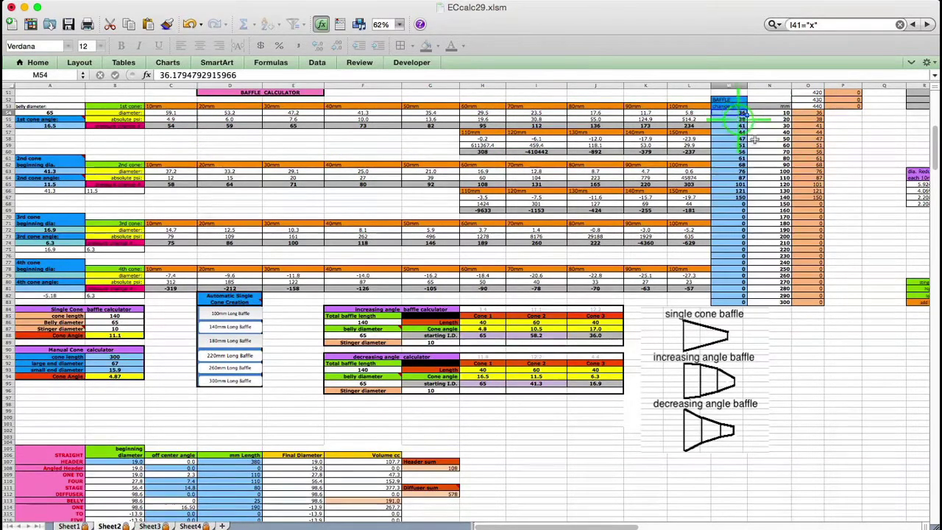
{"action": "type", "text": "54"}
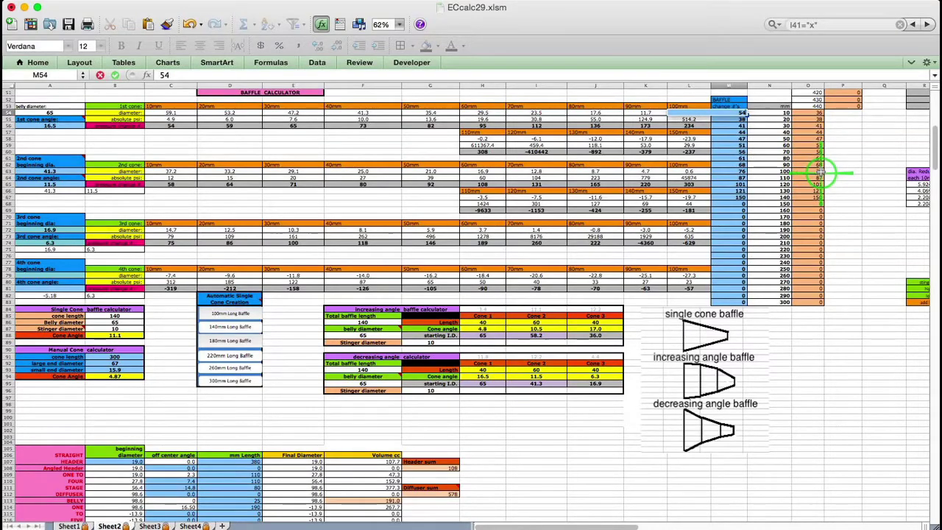
{"action": "key", "text": "Return"}
{"action": "type", "text": "59"}
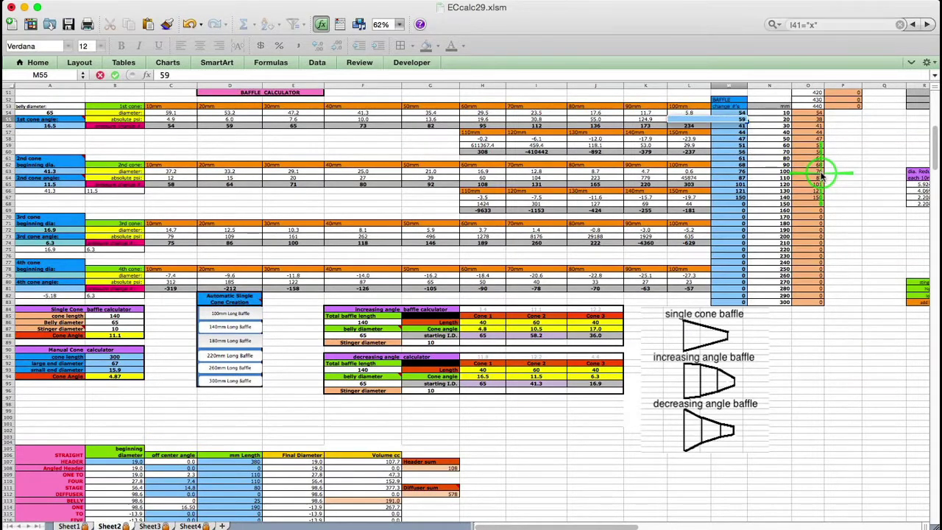
{"action": "key", "text": "Return"}
{"action": "type", "text": "65"}
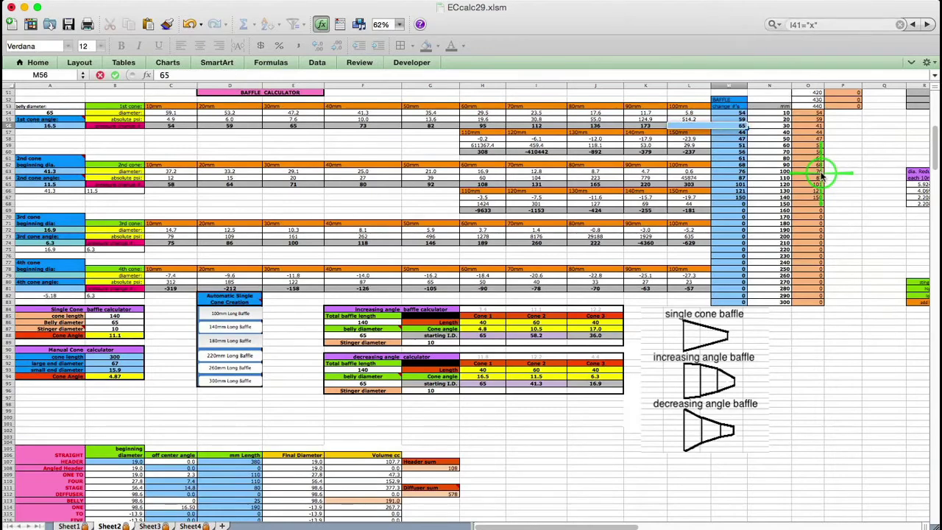
{"action": "key", "text": "Return"}
{"action": "type", "text": "73"}
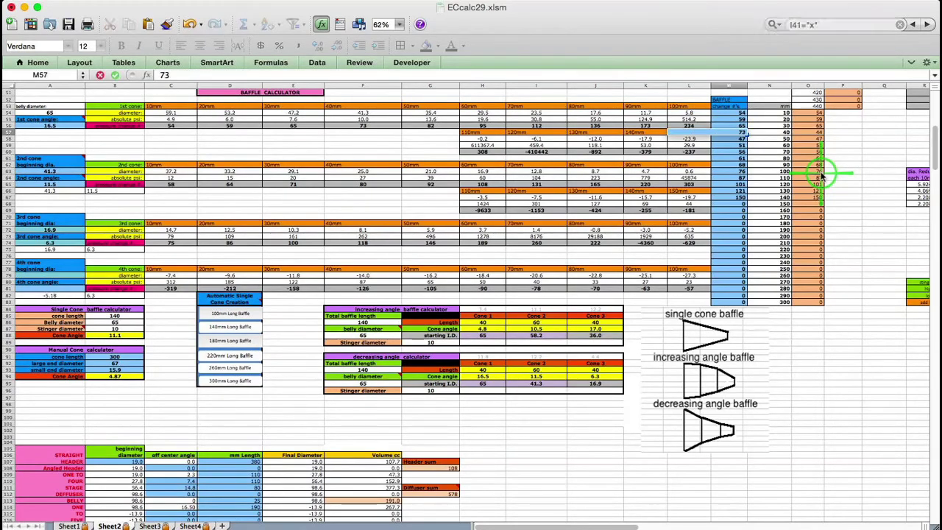
{"action": "key", "text": "Return"}
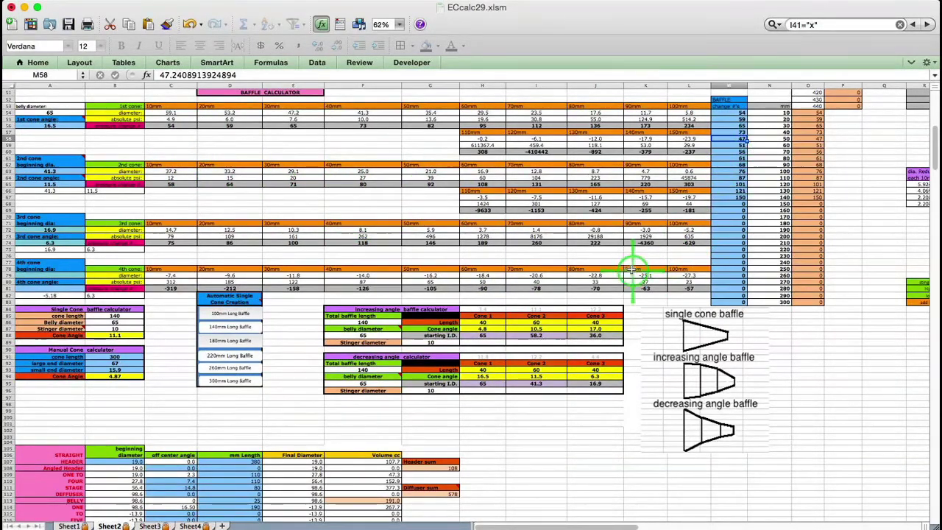
- Enter the 2nd baffle cone's pressure change numbers 58, 64, 71, 80, 92 and 108 in M58 to M63
{"action": "type", "text": "5"}
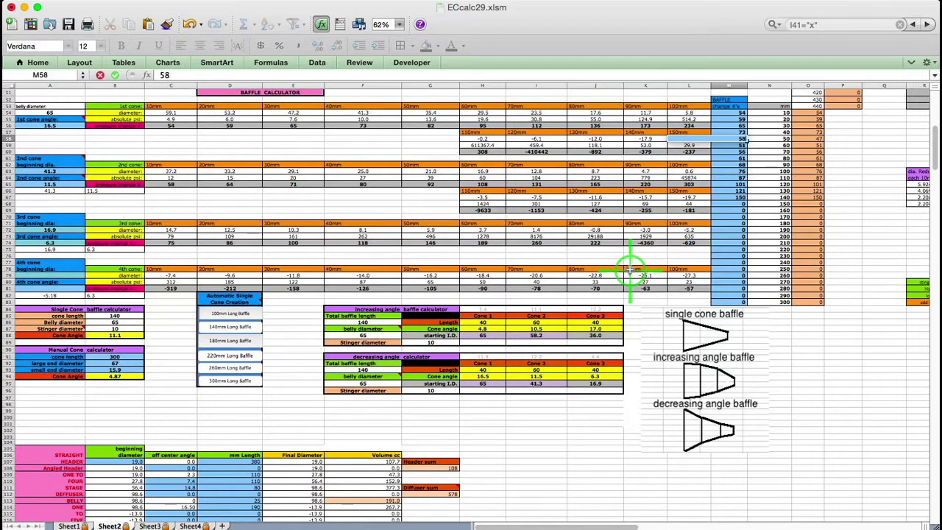
{"action": "type", "text": "8"}
{"action": "key", "text": "Return"}
{"action": "type", "text": "64"}
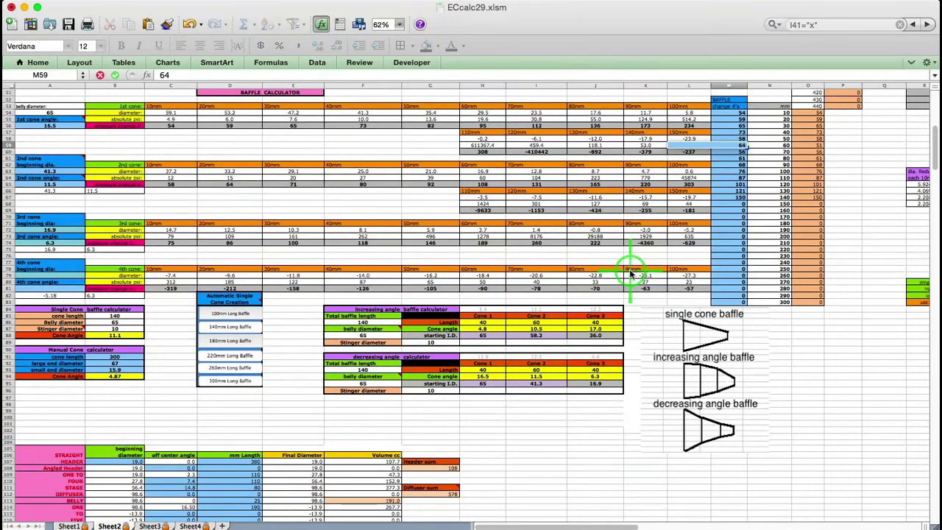
{"action": "key", "text": "Return"}
{"action": "type", "text": "71"}
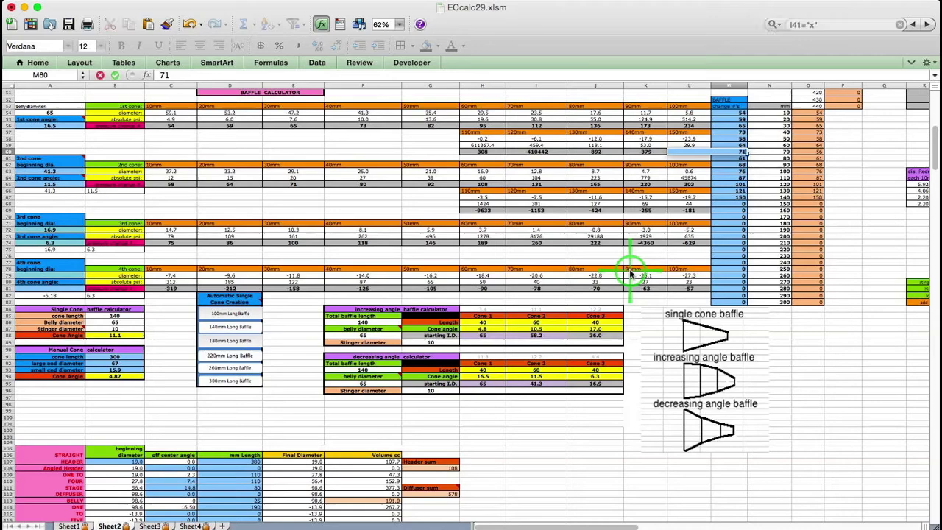
{"action": "key", "text": "Return"}
{"action": "type", "text": "80"}
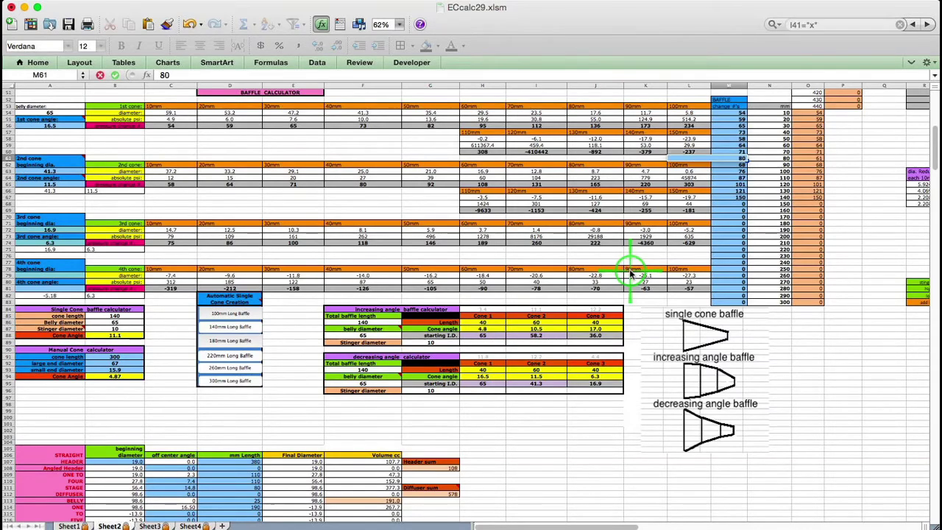
{"action": "key", "text": "Return"}
{"action": "type", "text": "92"}
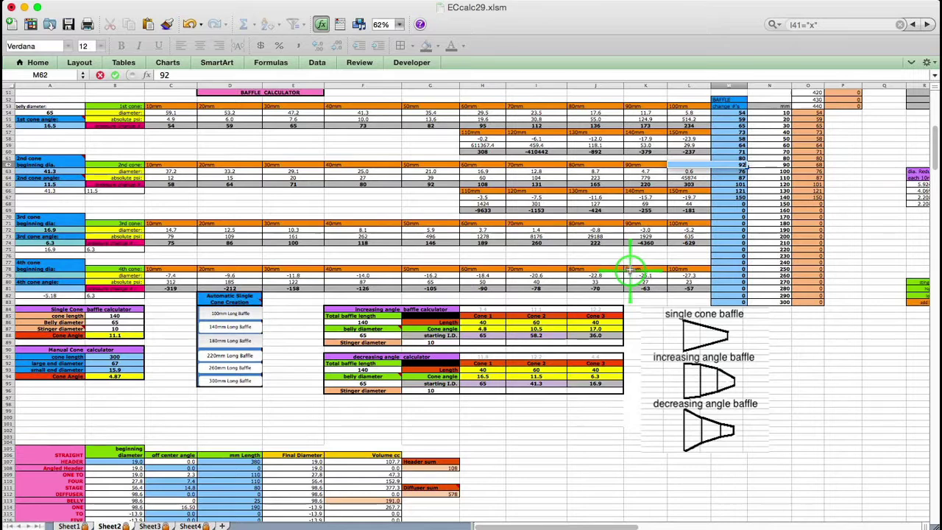
{"action": "key", "text": "Return"}
{"action": "type", "text": "108"}
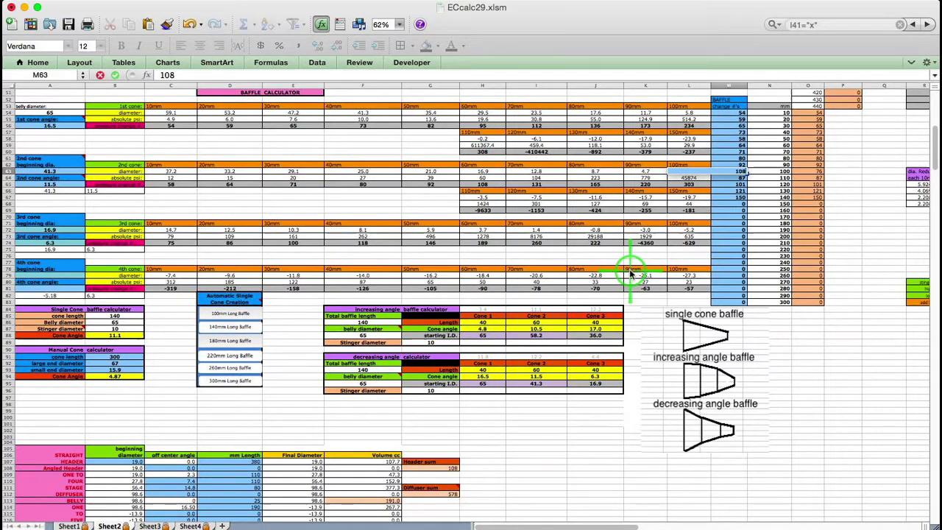
{"action": "key", "text": "Return"}
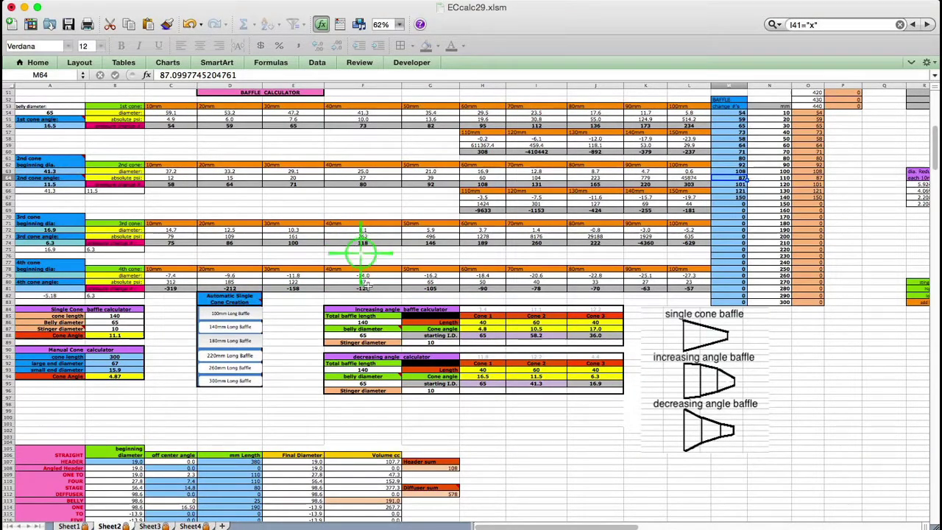
- Enter the 3rd baffle cone's pressure change numbers 75, 86, 100 and 118 in M64 to M67
{"action": "type", "text": "75"}
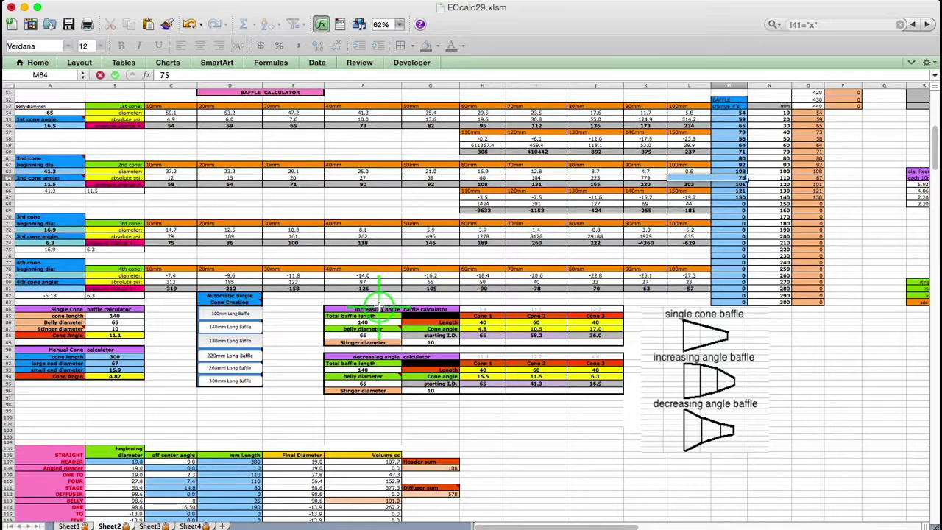
{"action": "key", "text": "Return"}
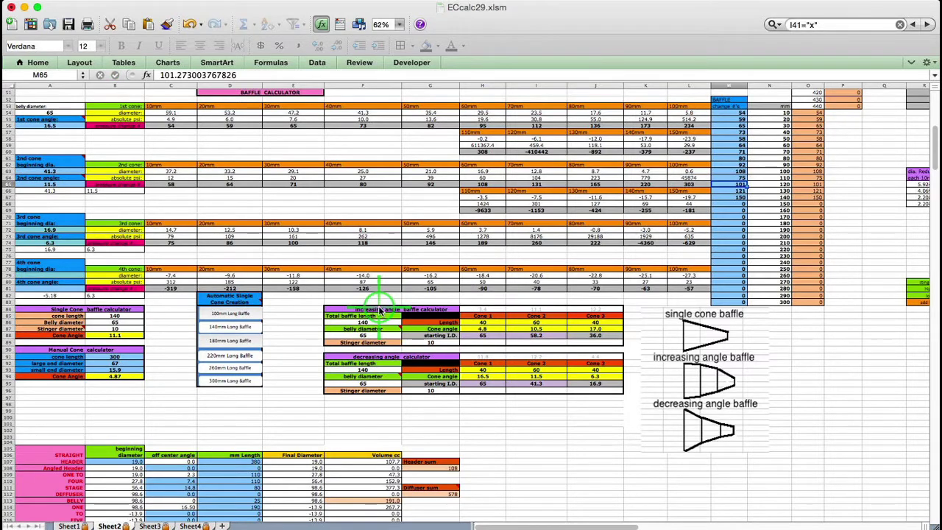
{"action": "type", "text": "86"}
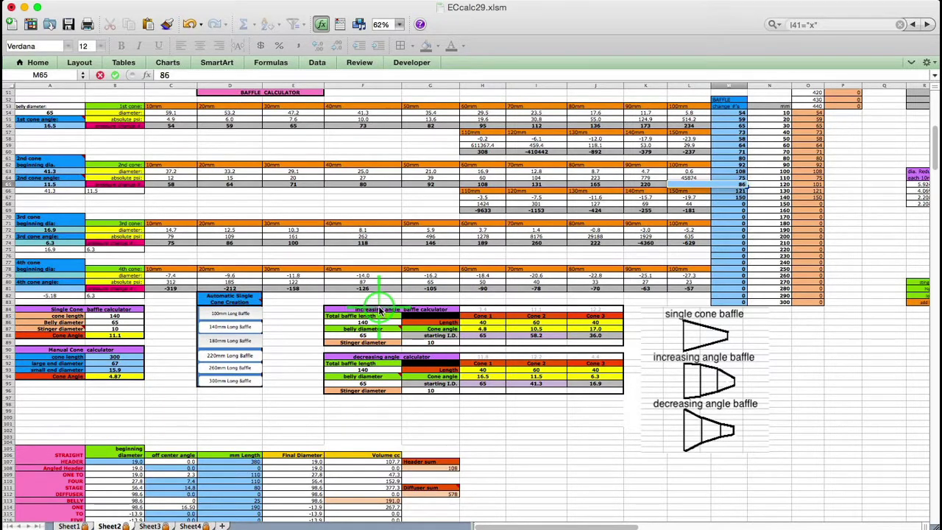
{"action": "key", "text": "Return"}
{"action": "type", "text": "100"}
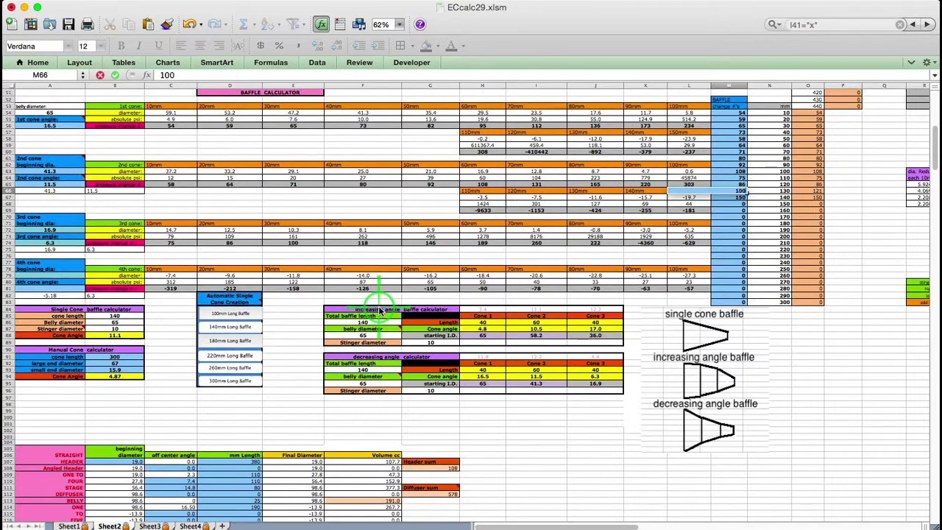
{"action": "key", "text": "Return"}
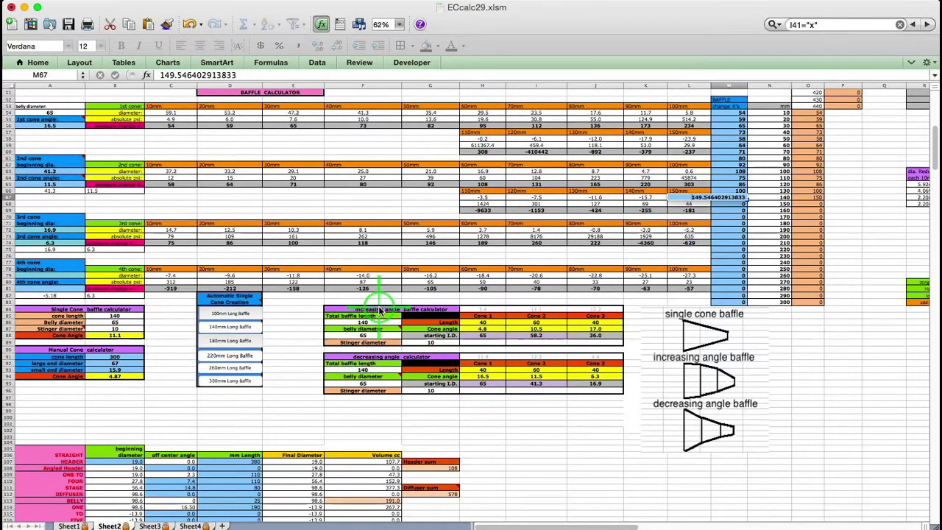
{"action": "type", "text": "118"}
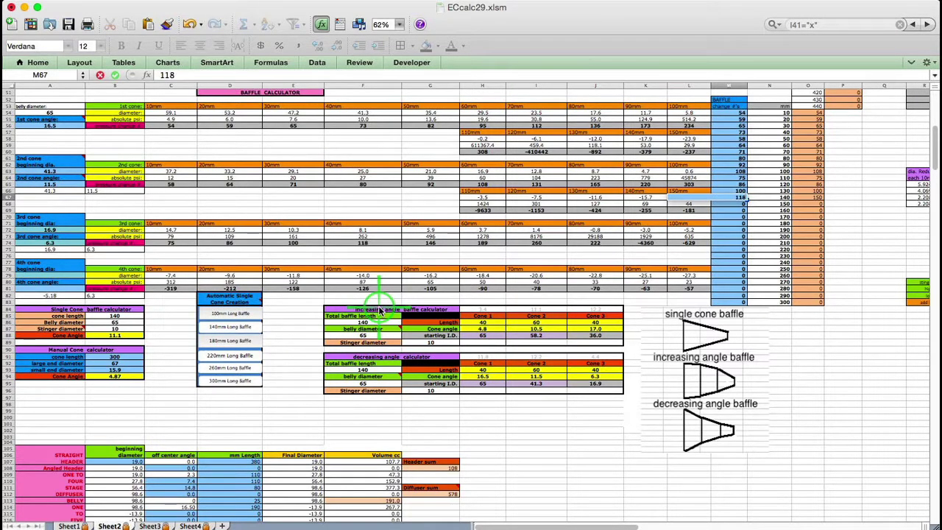
{"action": "key", "text": "Return"}
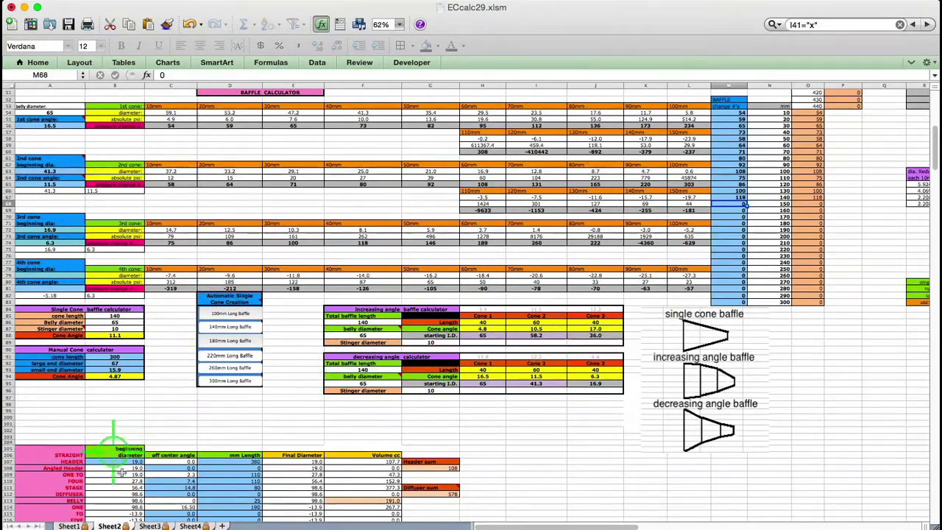
- Run the Auto-Graph on Sheet3 for the decreasing-angle baffle and examine the pipe power curve
{"action": "left_click", "coordinate": [151, 526]}
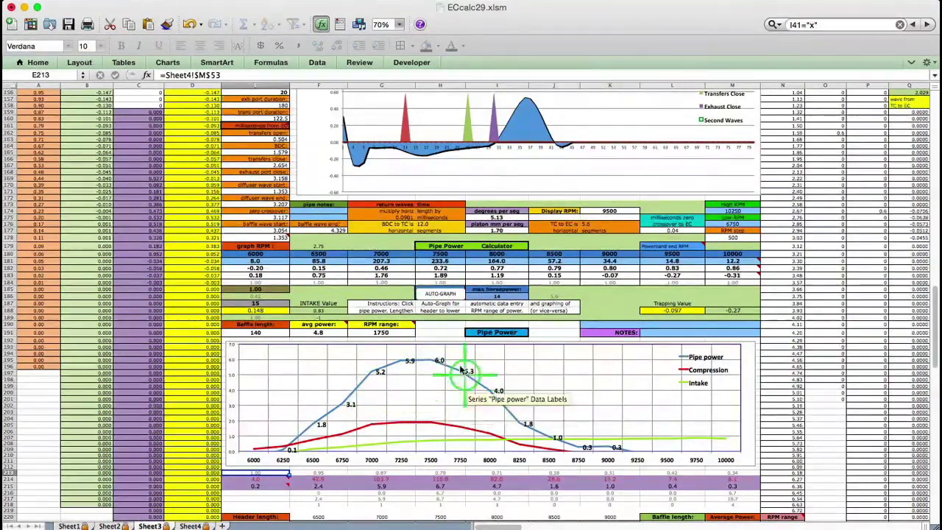
{"action": "left_click", "coordinate": [443, 294]}
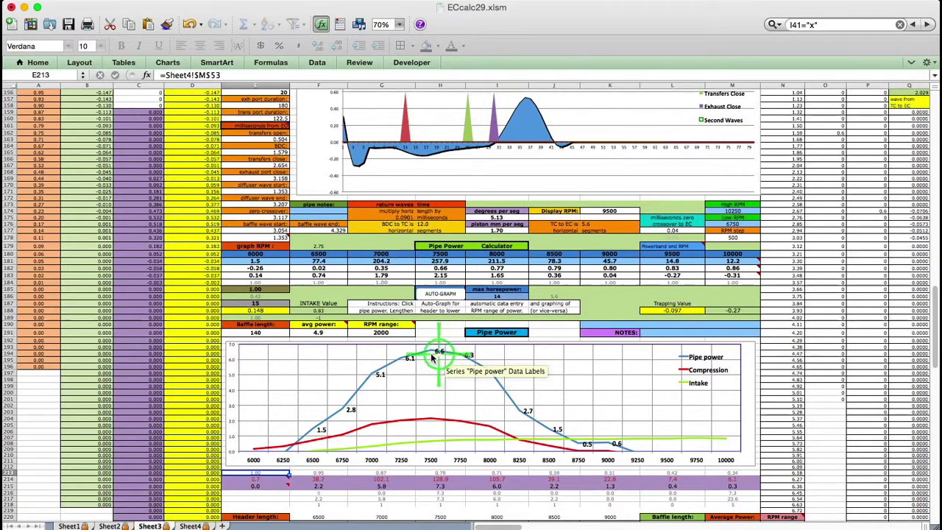
{"action": "mouse_move", "coordinate": [425, 357]}
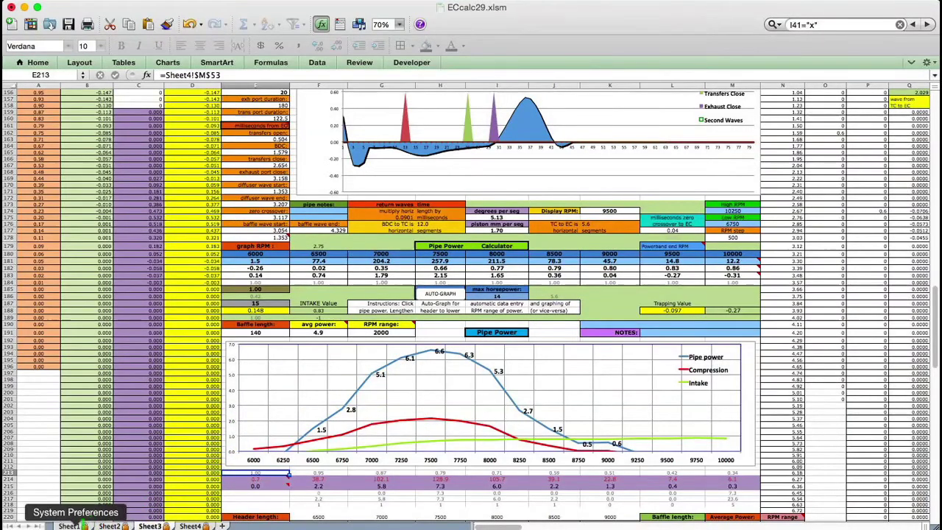
- On Sheet2, select the 3 cone for piston port diffuser with "x" in G46 and clear the single cone selection in G47
{"action": "left_click", "coordinate": [107, 527]}
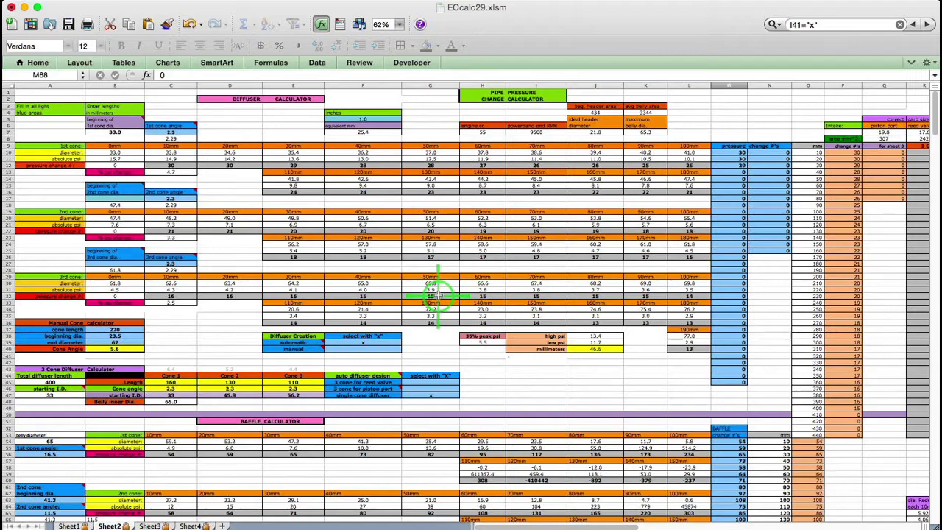
{"action": "left_click", "coordinate": [439, 390]}
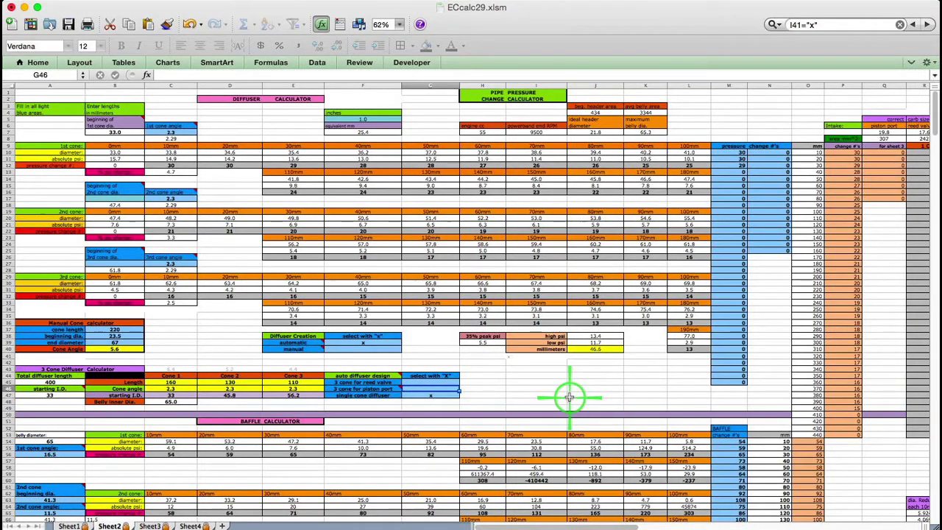
{"action": "type", "text": "x"}
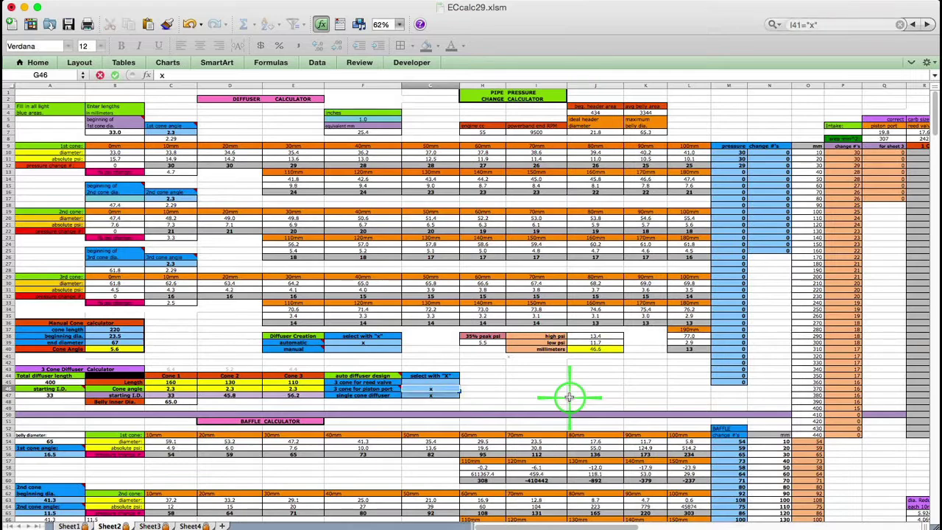
{"action": "key", "text": "Return"}
{"action": "type", "text": "x"}
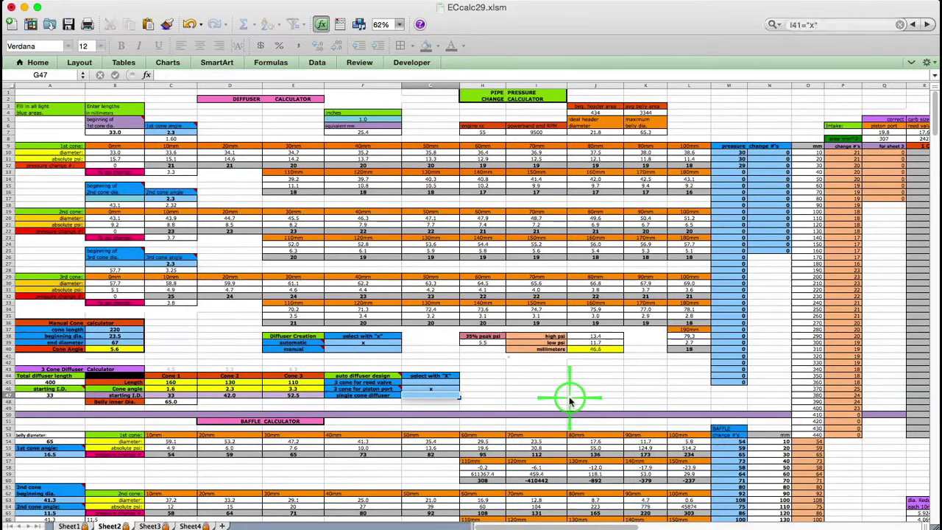
{"action": "key", "text": "Return"}
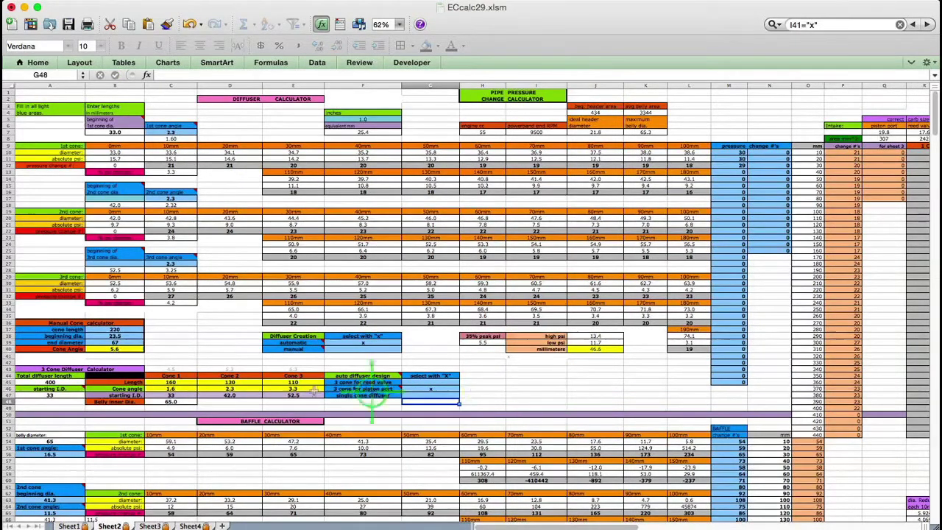
- Rerun the Auto-Graph on Sheet3 for the piston-port diffuser, examine the pipe power curve, and return to Sheet2
{"action": "left_click", "coordinate": [149, 526]}
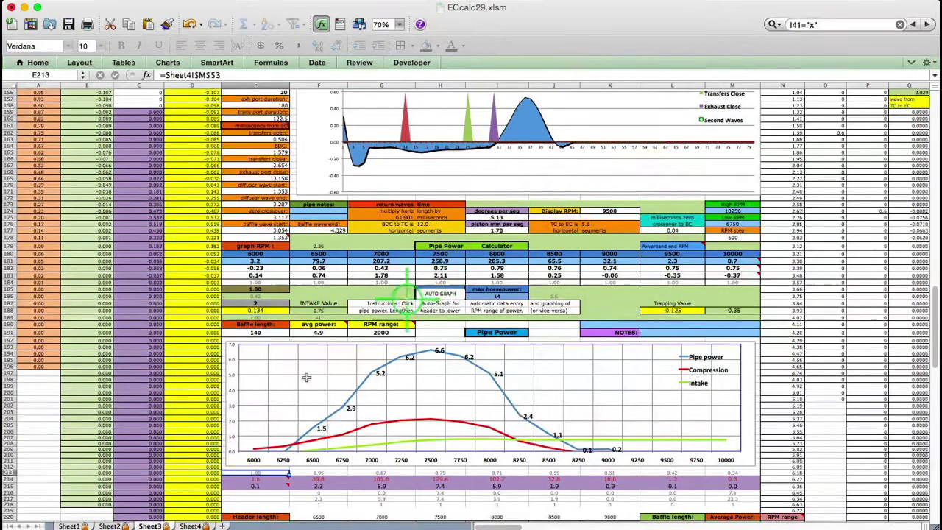
{"action": "left_click", "coordinate": [108, 526]}
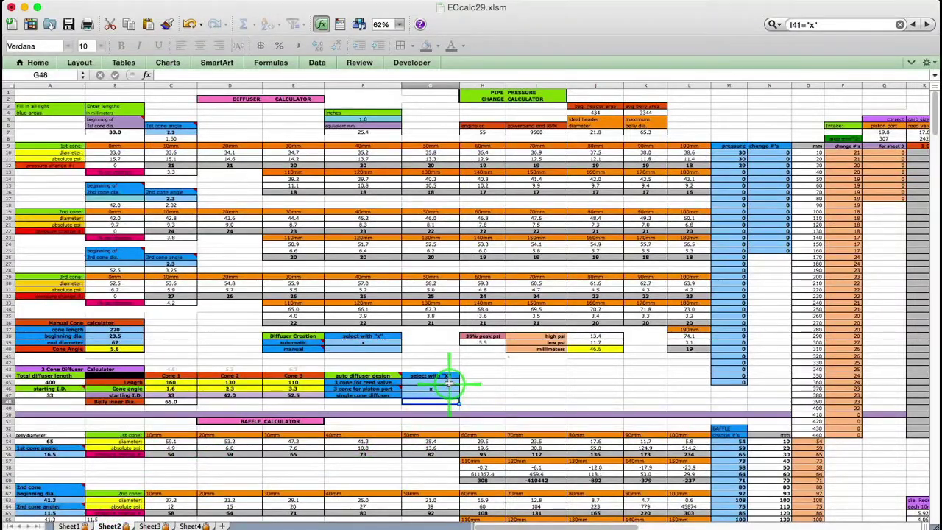
- On Sheet2, select the 3 cone for reed valve diffuser with "x" in G45 and clear the piston port selection in G46
{"action": "left_click", "coordinate": [448, 382]}
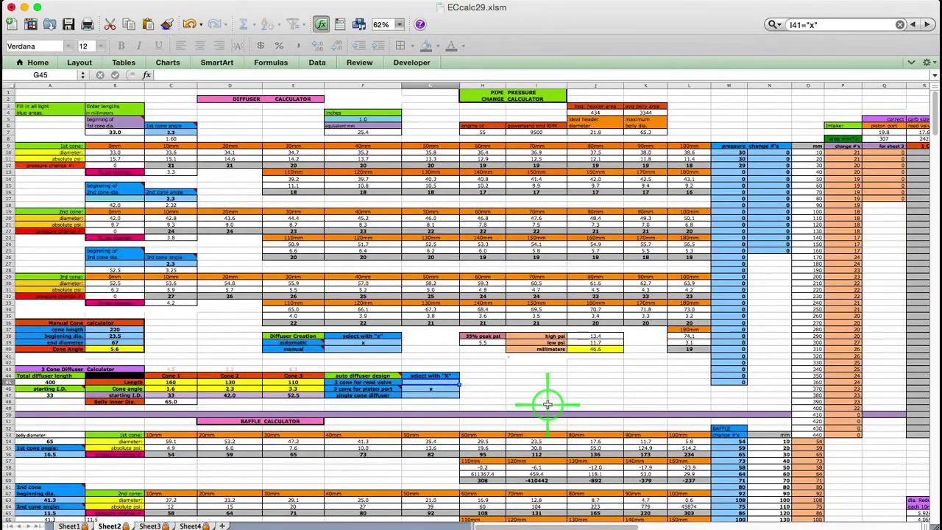
{"action": "type", "text": "x"}
{"action": "key", "text": "Return"}
{"action": "key", "text": "BackSpace"}
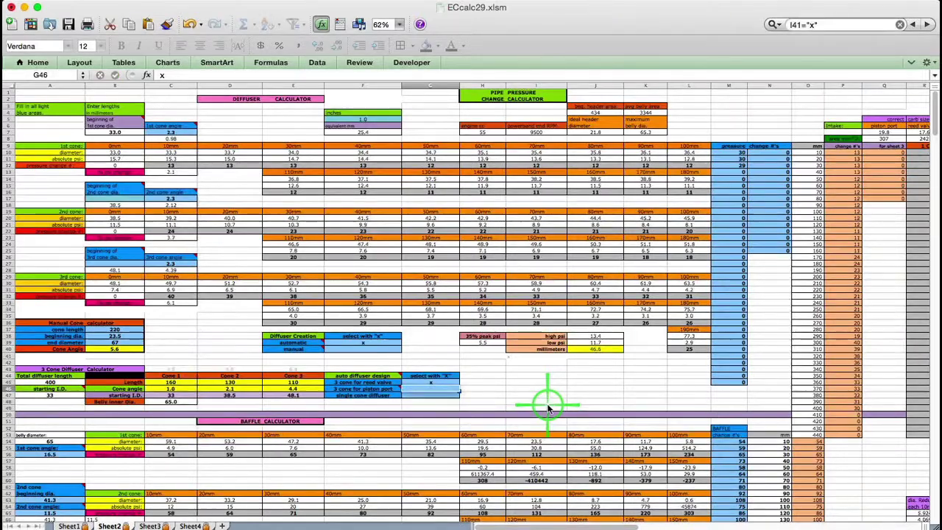
{"action": "key", "text": "Return"}
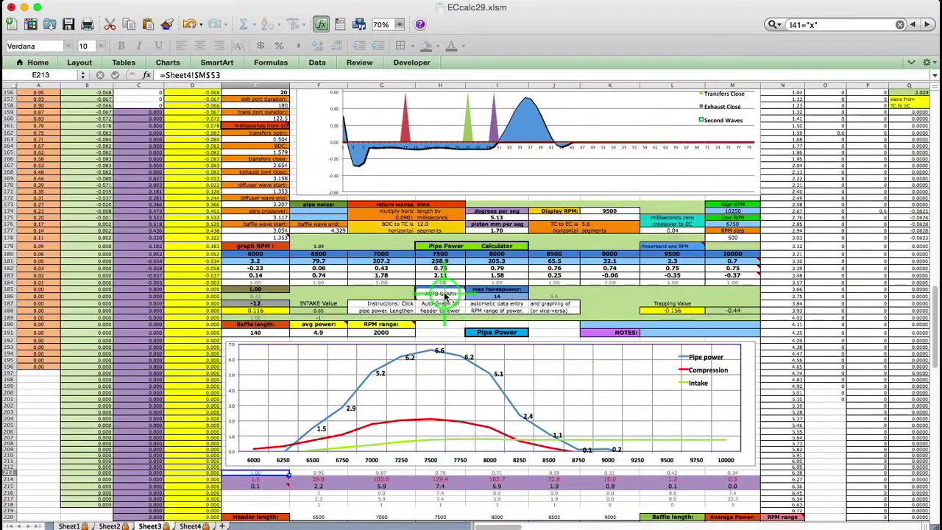
- Rerun the Auto-Graph on Sheet3 for the reed-valve diffuser, examine the pipe power curve, and return to Sheet2
{"action": "left_click", "coordinate": [627, 368]}
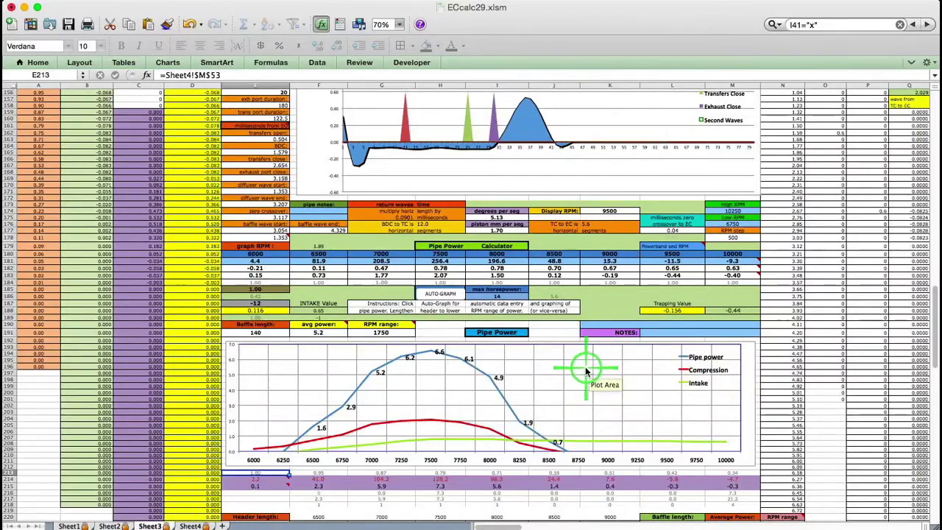
{"action": "left_click", "coordinate": [109, 526]}
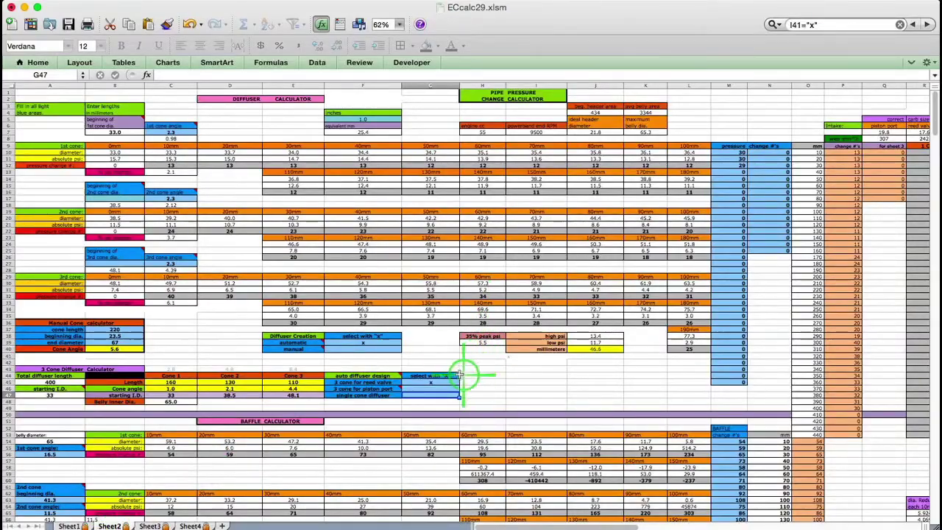
- Clear the reed valve selection in G45 and select the single cone diffuser with "x" in G47
{"action": "left_click", "coordinate": [445, 383]}
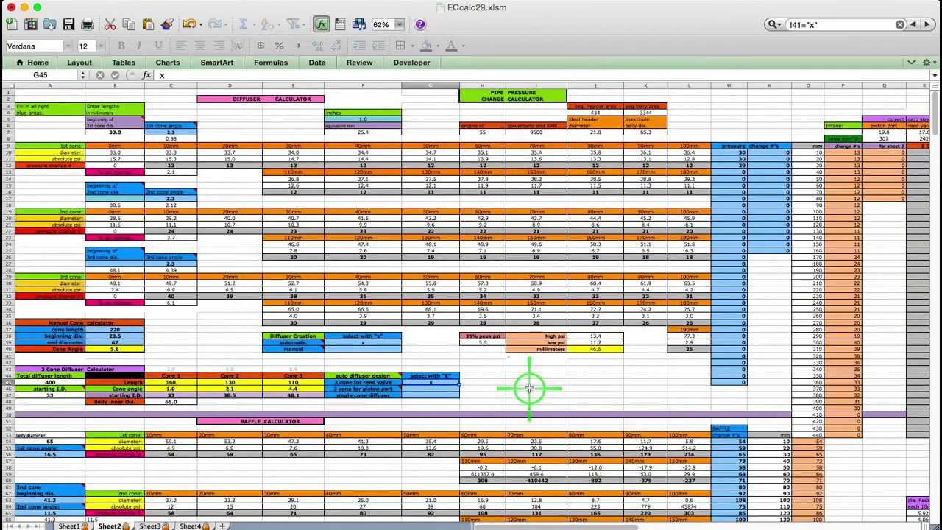
{"action": "key", "text": "BackSpace"}
{"action": "key", "text": "Return"}
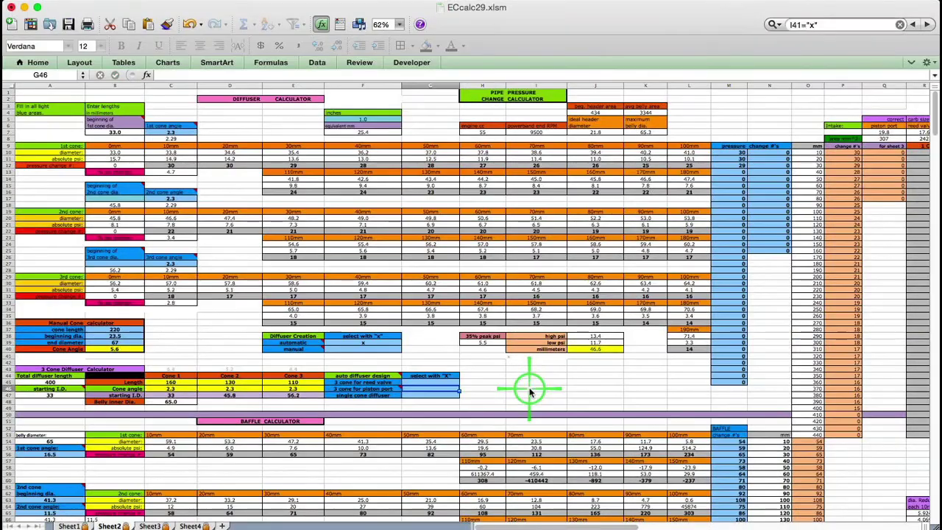
{"action": "left_click", "coordinate": [443, 397]}
{"action": "type", "text": "x"}
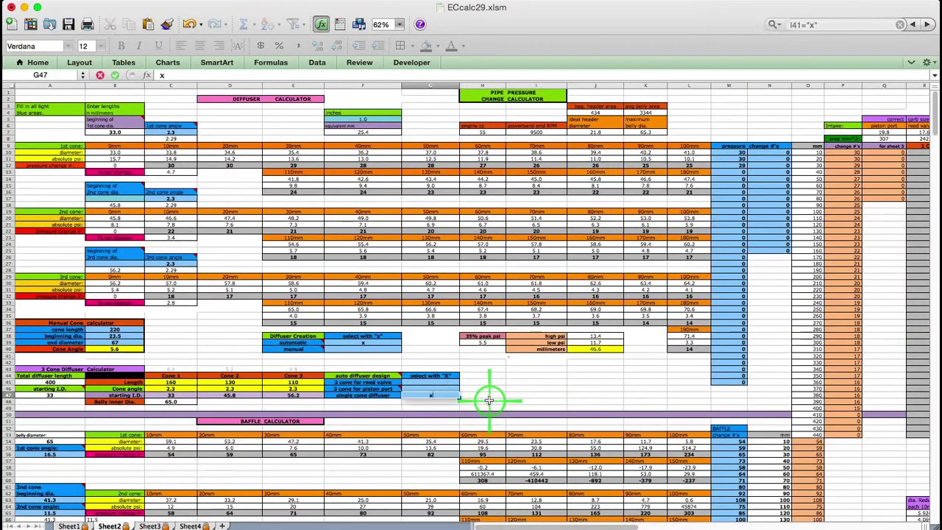
{"action": "key", "text": "Return"}
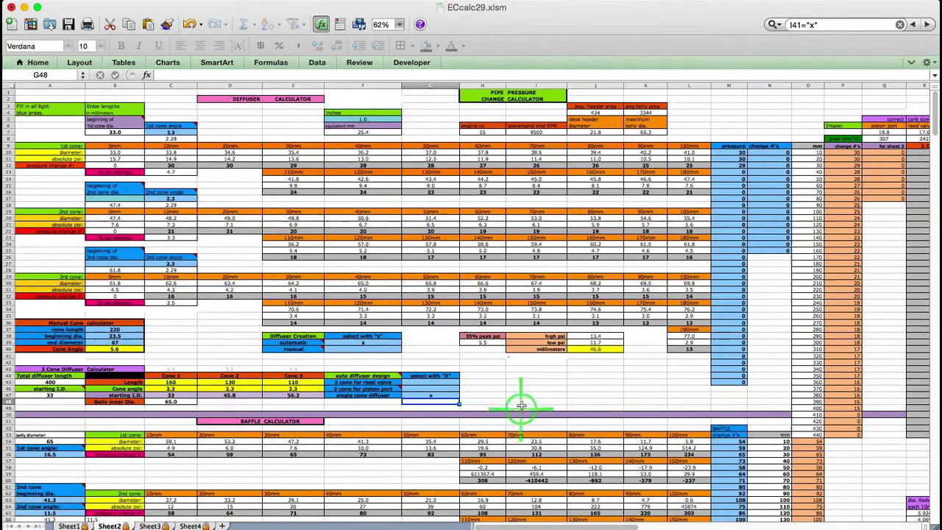
- In the baffle's manual cone calculator, set the cone length to 160, large end diameter to 65 and small end diameter to 10
{"action": "scroll", "coordinate": [529, 399], "scroll_direction": "down", "scroll_amount": 10}
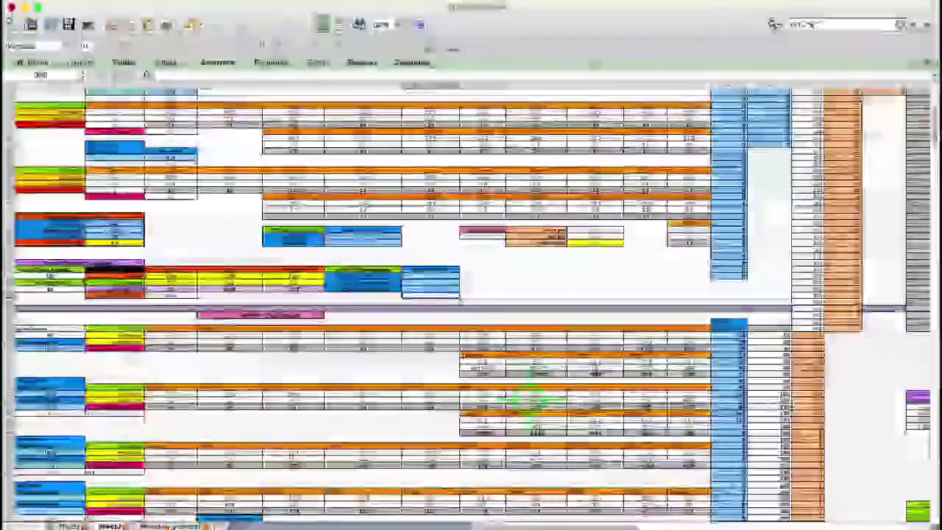
{"action": "scroll", "coordinate": [528, 396], "scroll_direction": "down", "scroll_amount": 5}
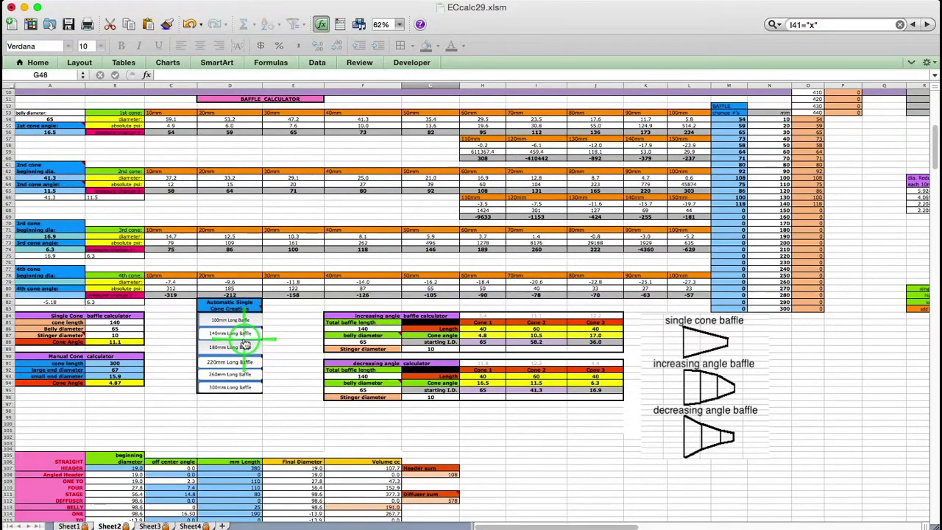
{"action": "left_click", "coordinate": [131, 363]}
{"action": "type", "text": "1"}
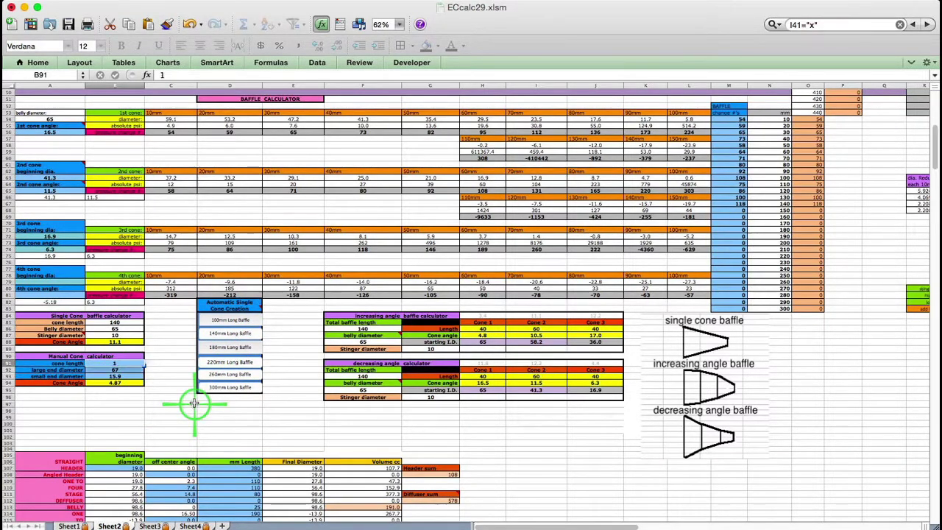
{"action": "type", "text": "60"}
{"action": "key", "text": "Return"}
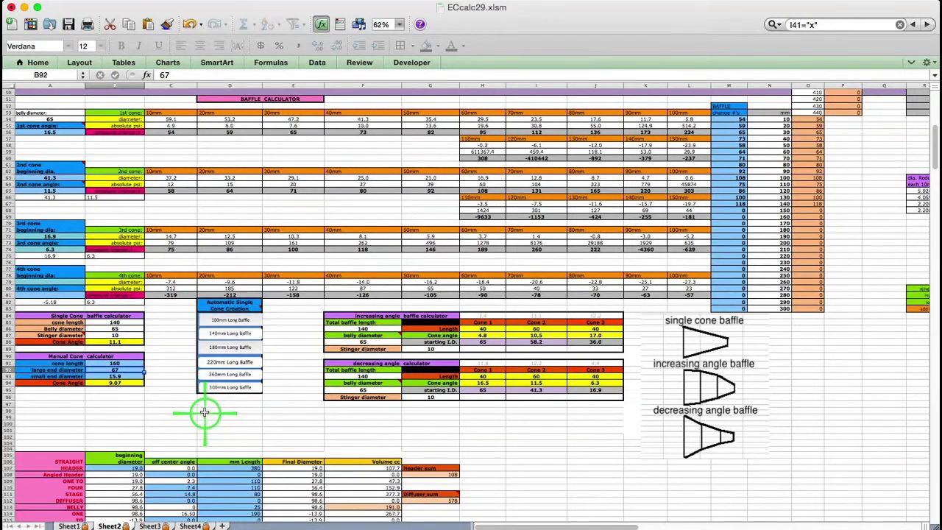
{"action": "type", "text": "6"}
{"action": "key", "text": "Return"}
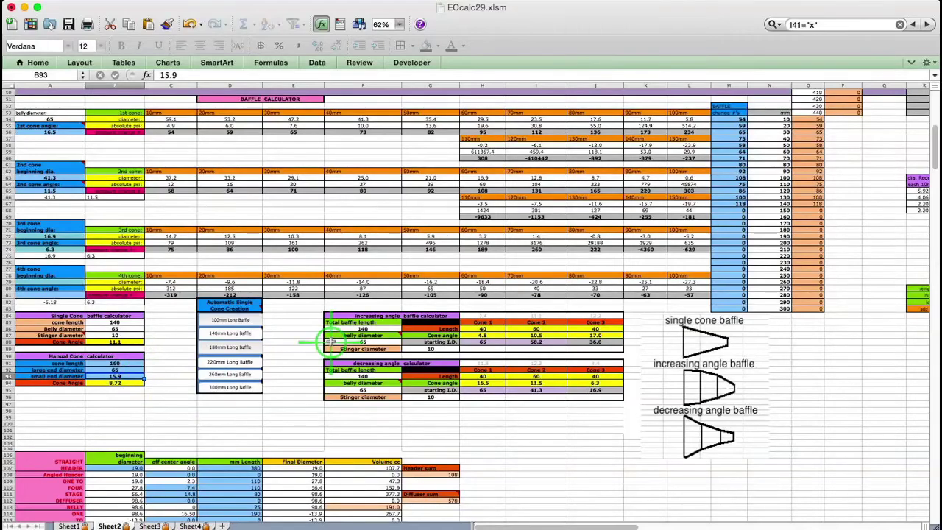
{"action": "type", "text": "10"}
{"action": "key", "text": "Return"}
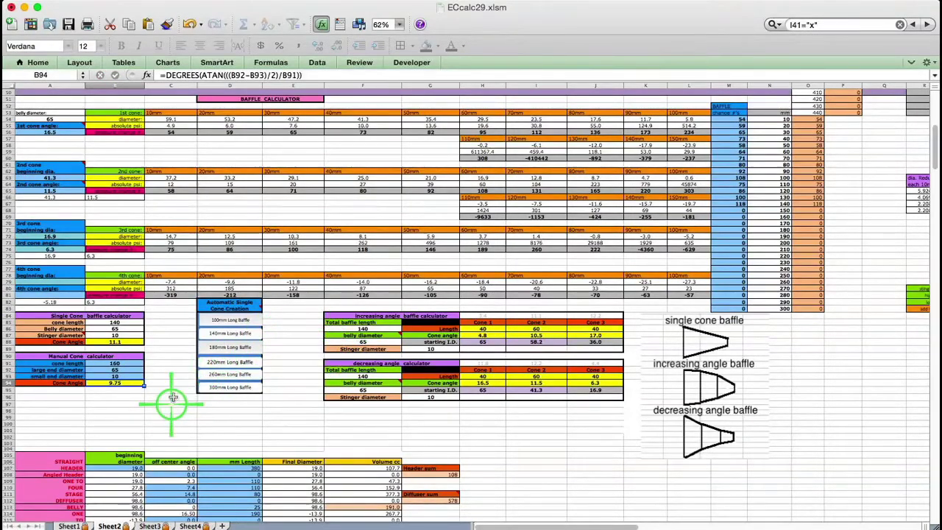
- Set the baffle's 1st cone angle in A56 to 9.75
{"action": "left_click", "coordinate": [62, 132]}
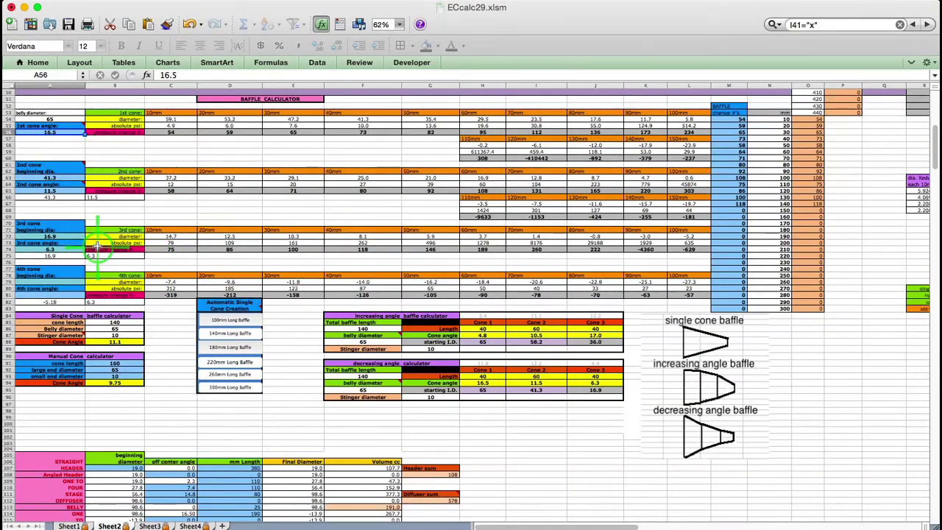
{"action": "type", "text": "9"}
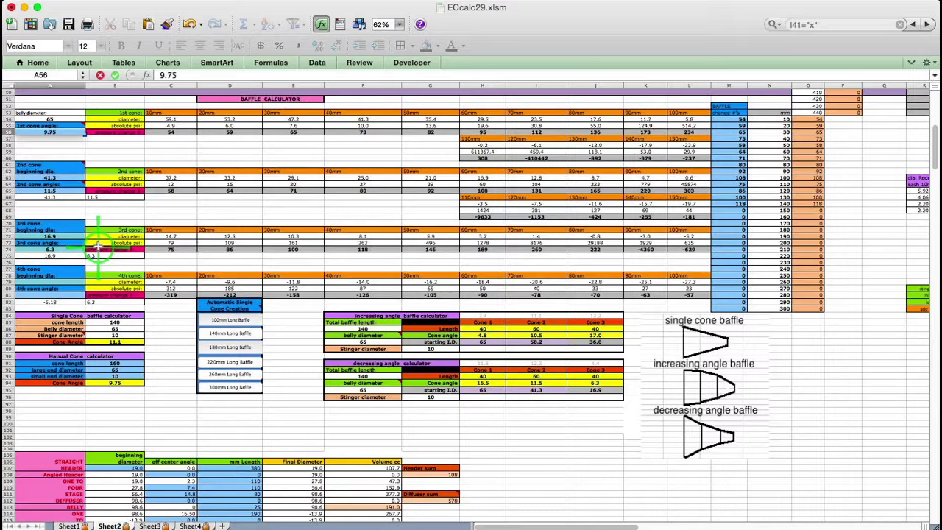
{"action": "key", "text": "Return"}
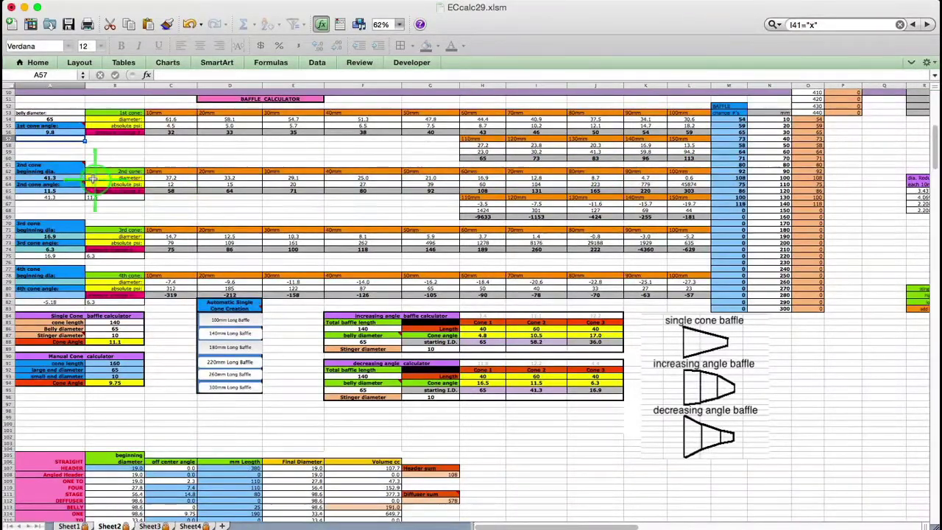
- Set the 2nd baffle cone's beginning diameter in A63 to 13.5 and its angle in A65 to 9.75
{"action": "left_click", "coordinate": [70, 177]}
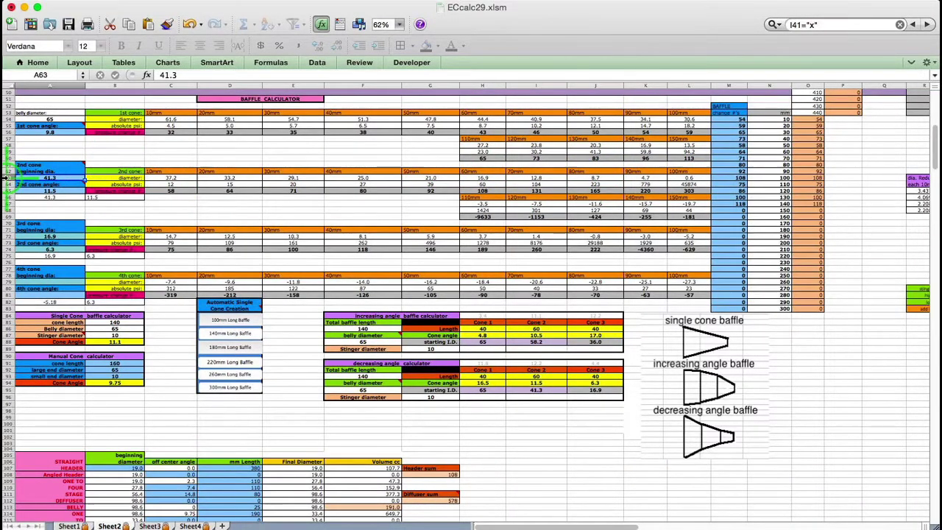
{"action": "type", "text": "13"}
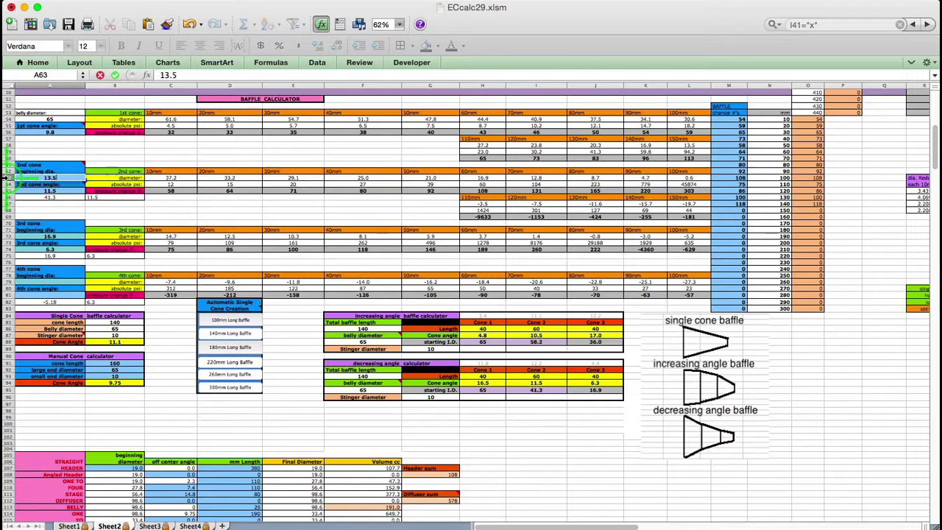
{"action": "key", "text": "Return"}
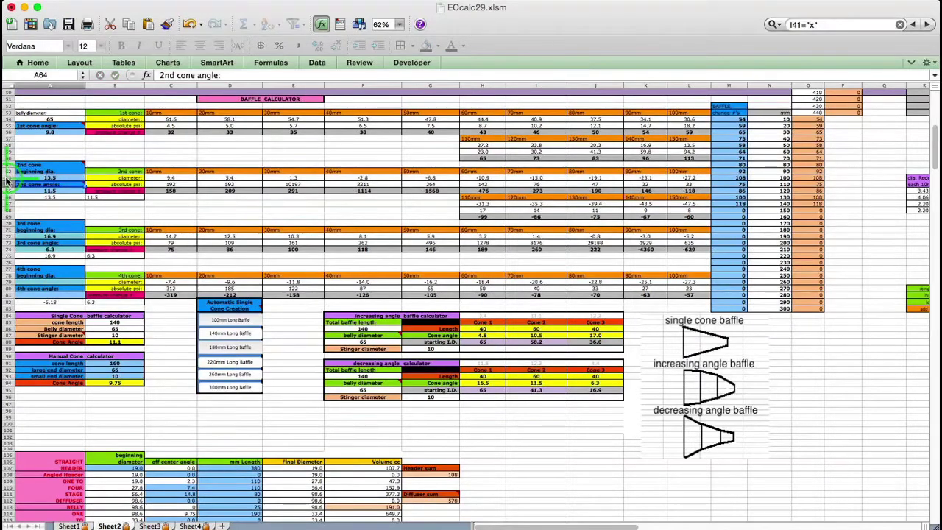
{"action": "left_click", "coordinate": [66, 190]}
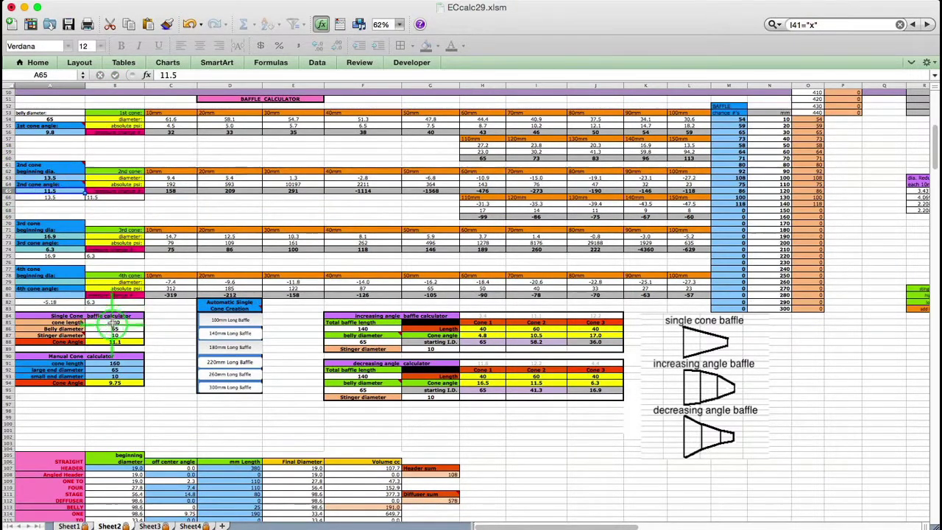
{"action": "type", "text": "9."}
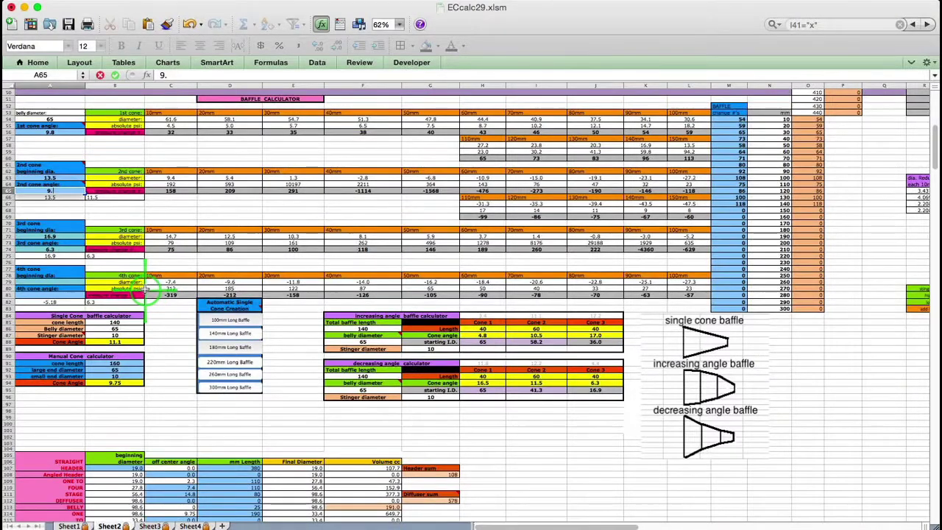
{"action": "type", "text": "75"}
{"action": "key", "text": "Return"}
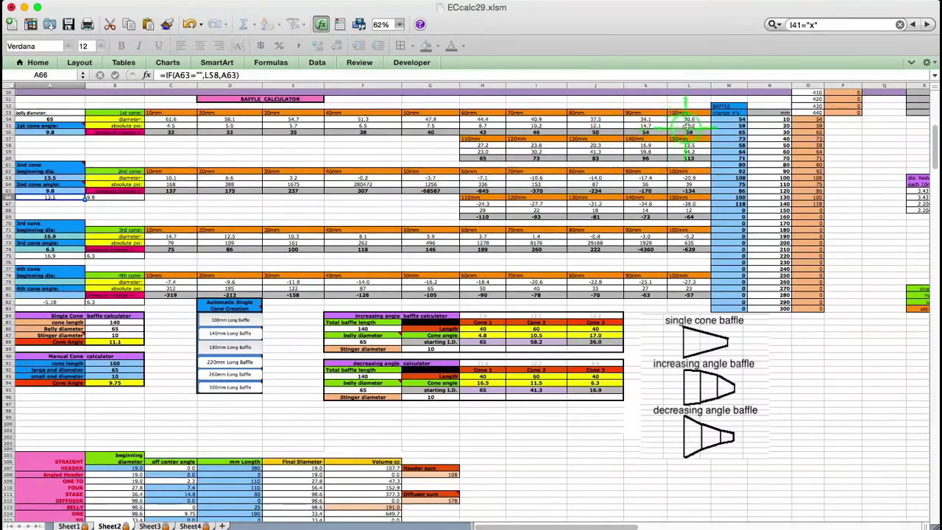
- Set the baffle pressure change numbers for 10 to 40 mm in M54:M57 to 32, 33, 35 and 38
{"action": "left_click", "coordinate": [726, 118]}
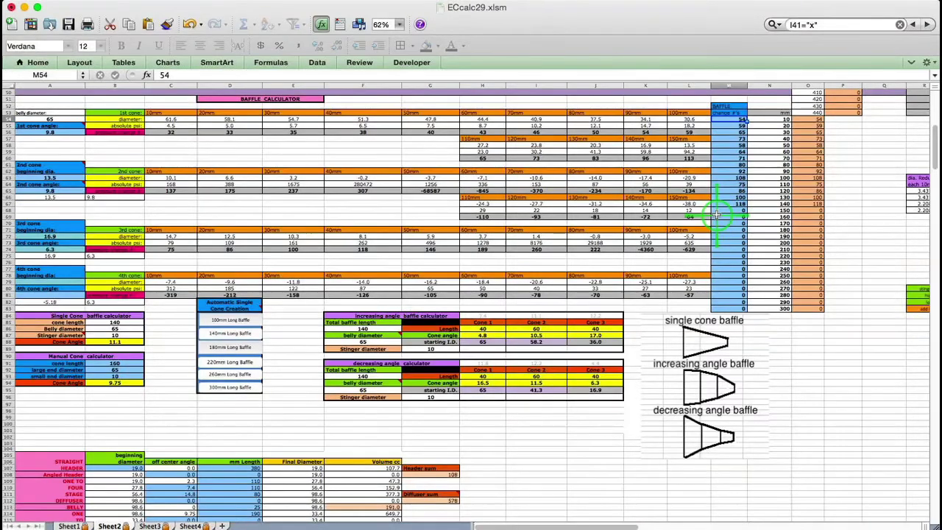
{"action": "type", "text": "32"}
{"action": "key", "text": "Return"}
{"action": "type", "text": "3"}
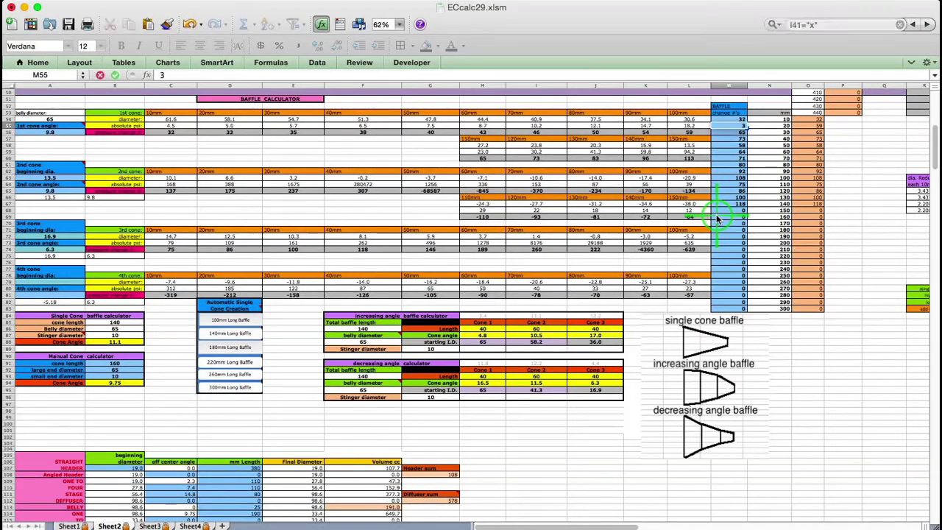
{"action": "type", "text": "3"}
{"action": "key", "text": "Return"}
{"action": "type", "text": "35"}
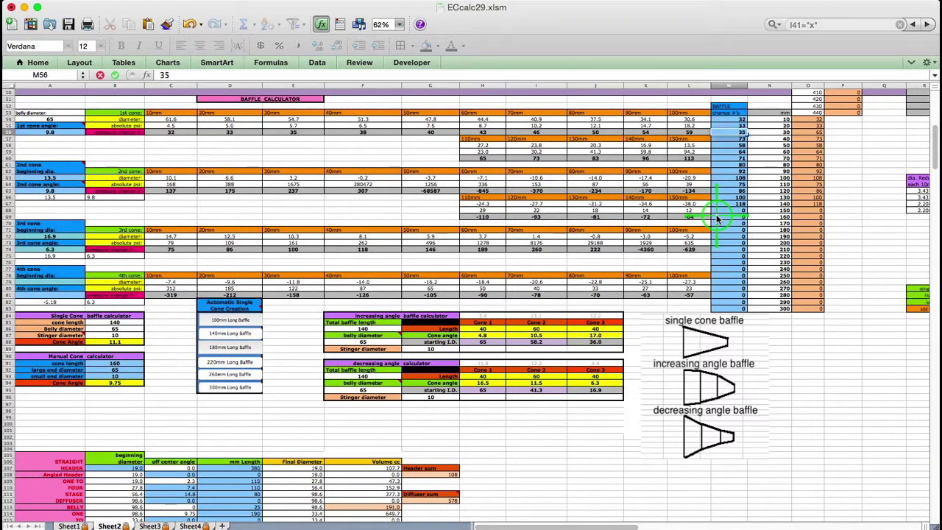
{"action": "key", "text": "Return"}
{"action": "type", "text": "3"}
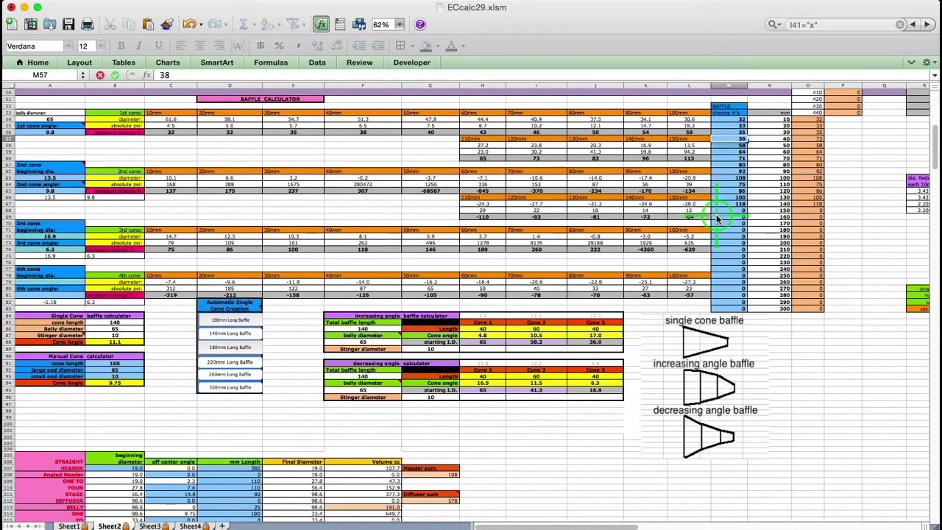
{"action": "type", "text": "8"}
{"action": "key", "text": "Return"}
- Set the baffle pressure change numbers for 50 to 80 mm in M58:M61 to 40, 43, 46 and 50
{"action": "type", "text": "4"}
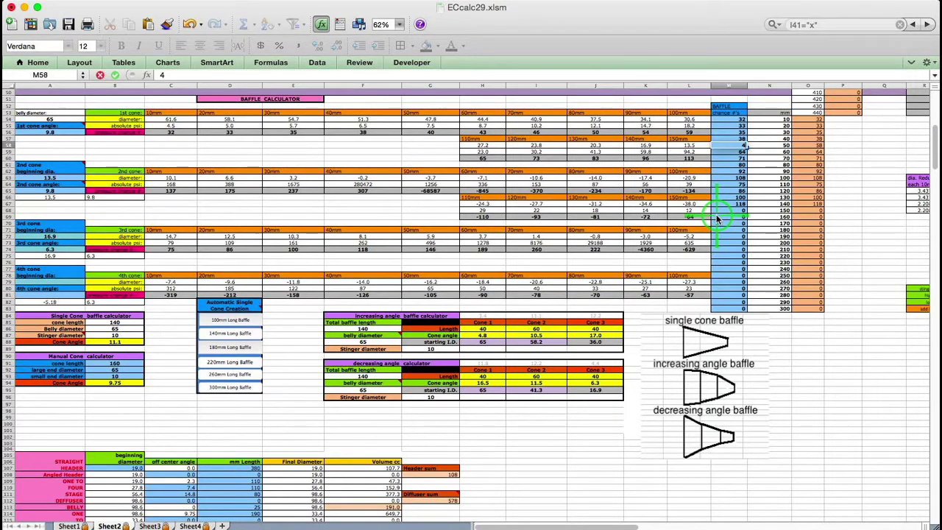
{"action": "type", "text": "0"}
{"action": "key", "text": "Return"}
{"action": "type", "text": "43"}
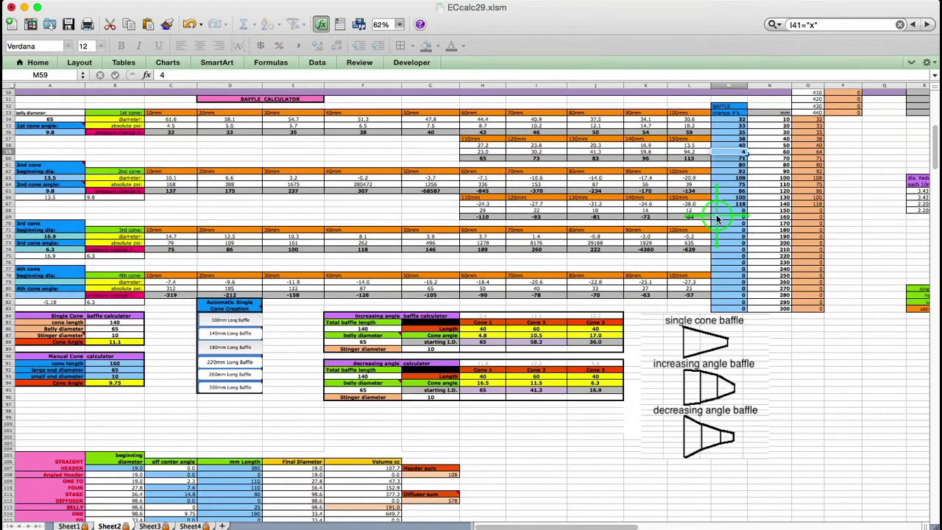
{"action": "key", "text": "Return"}
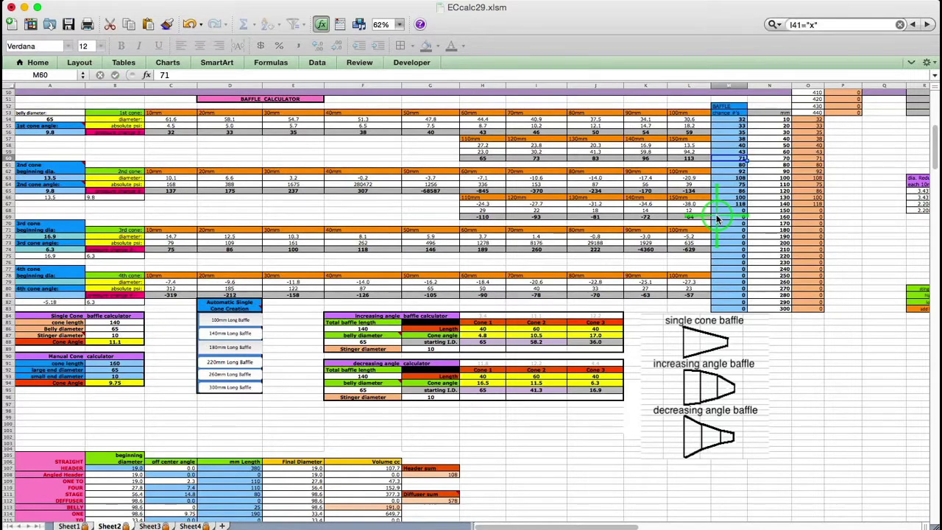
{"action": "type", "text": "46"}
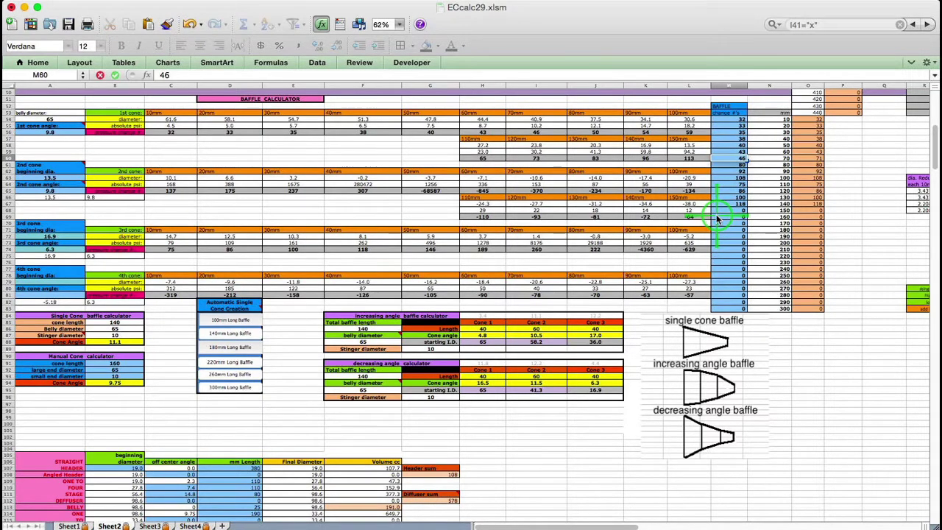
{"action": "key", "text": "Return"}
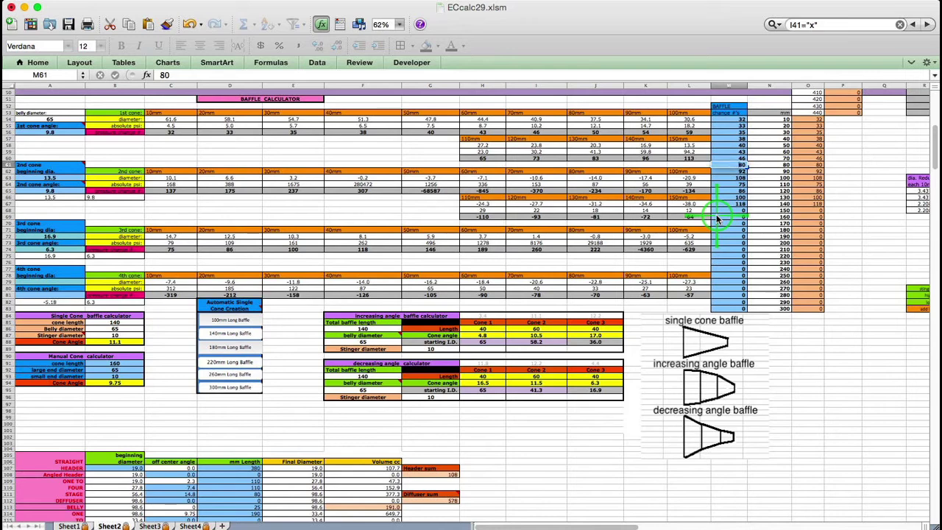
{"action": "type", "text": "50"}
{"action": "key", "text": "Return"}
- Set the baffle pressure change numbers for 90 to 120 mm in M62:M65 to 54, 58, 65 and 73
{"action": "type", "text": "54"}
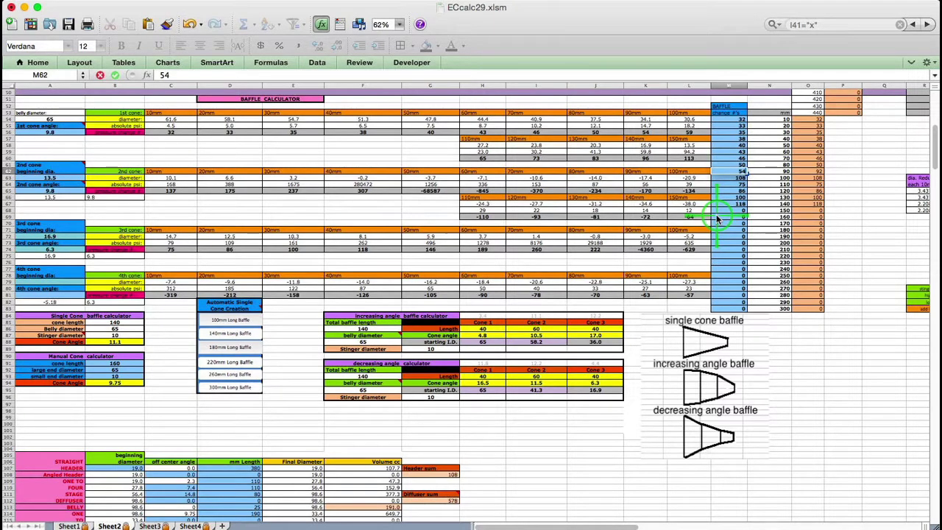
{"action": "key", "text": "Return"}
{"action": "type", "text": "58"}
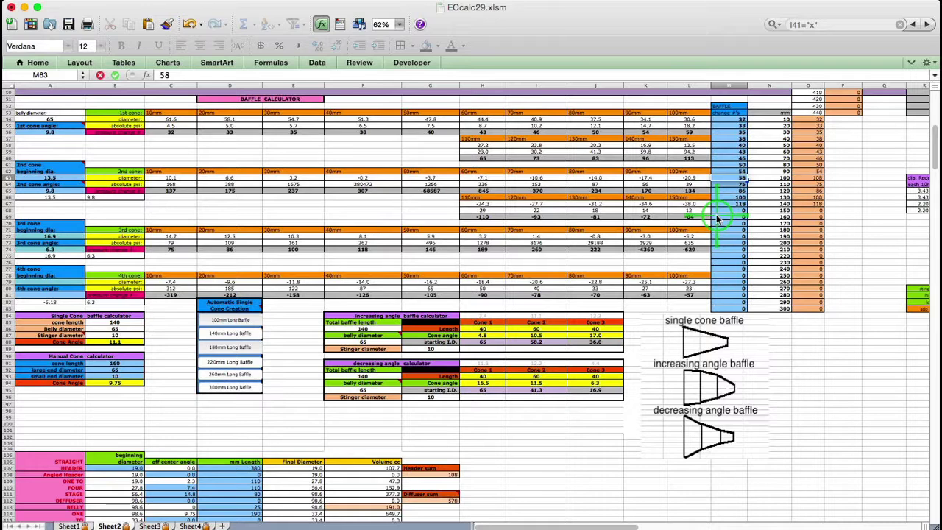
{"action": "key", "text": "Return"}
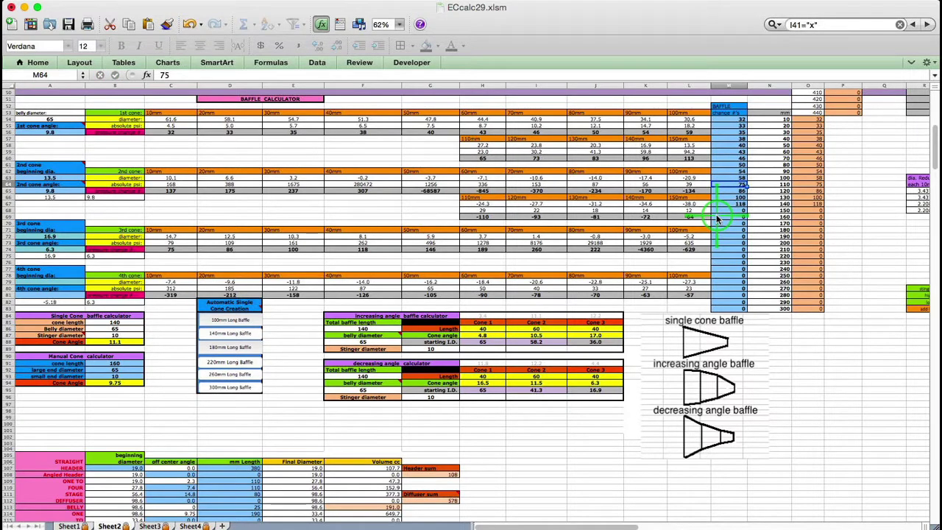
{"action": "type", "text": "65"}
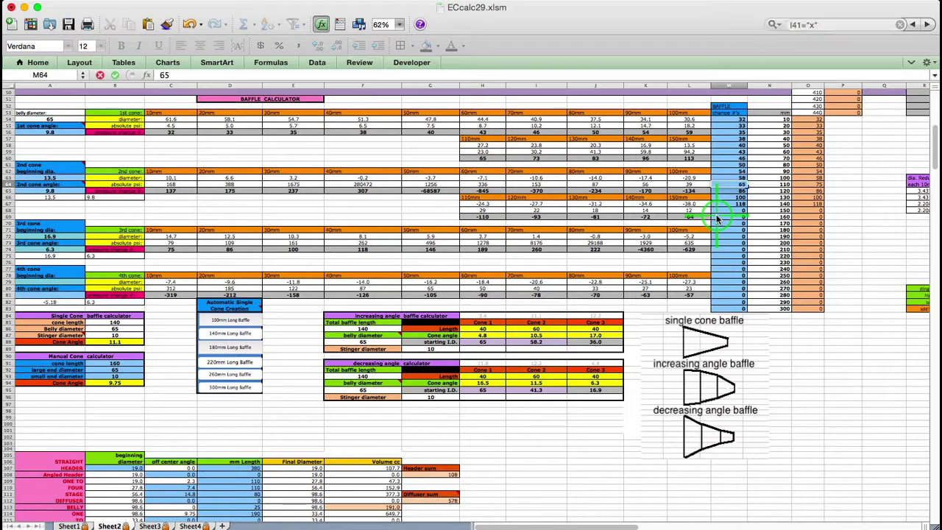
{"action": "key", "text": "Return"}
{"action": "type", "text": "73"}
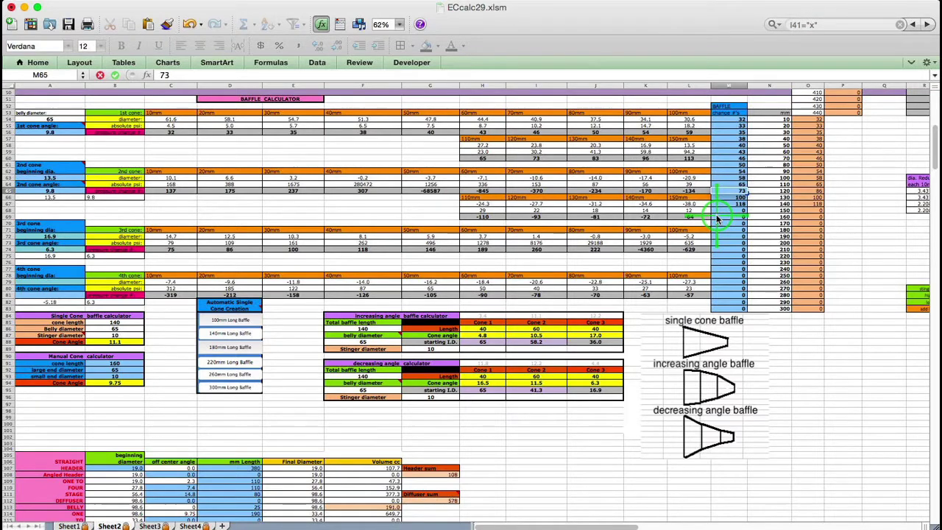
{"action": "key", "text": "Return"}
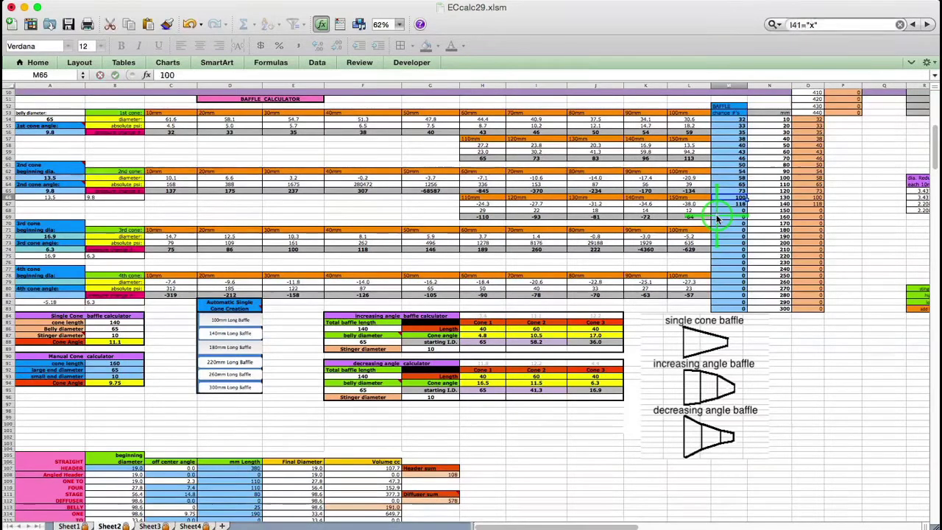
- Set the baffle pressure change numbers for 130 to 160 mm in M66:M69 to 83, 96, 113 and 137
{"action": "type", "text": "83"}
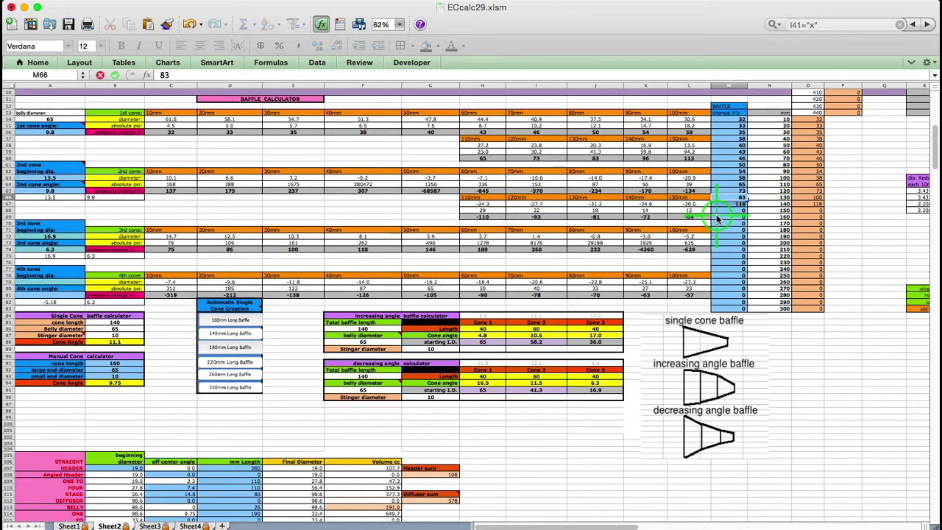
{"action": "key", "text": "Return"}
{"action": "type", "text": "9"}
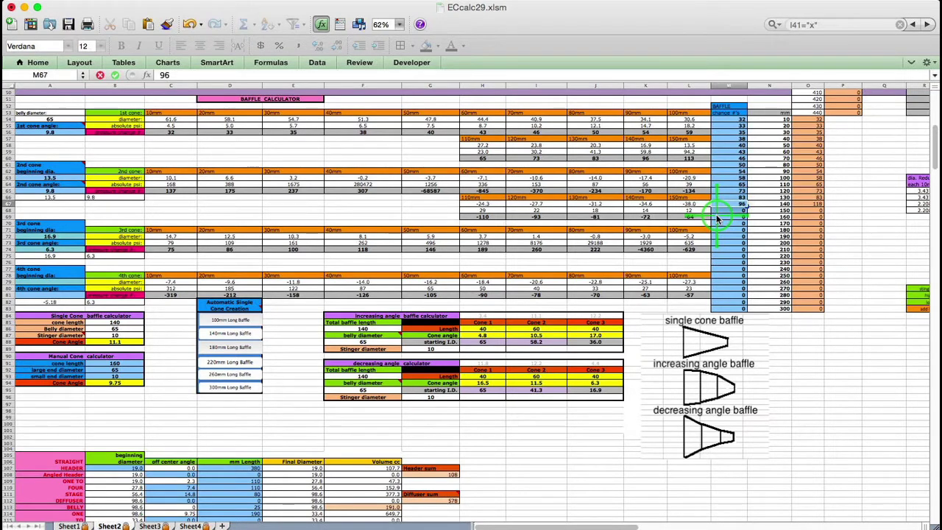
{"action": "type", "text": "6"}
{"action": "key", "text": "Return"}
{"action": "type", "text": "113"}
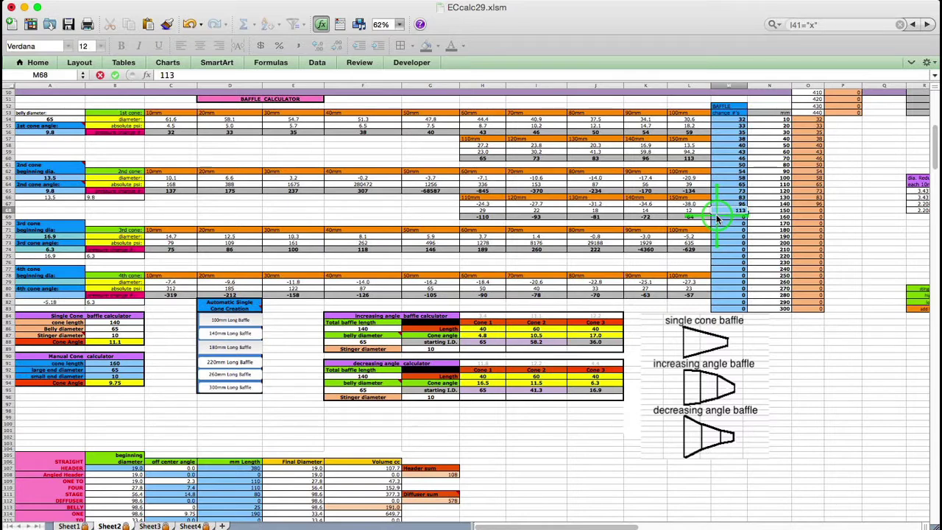
{"action": "key", "text": "Return"}
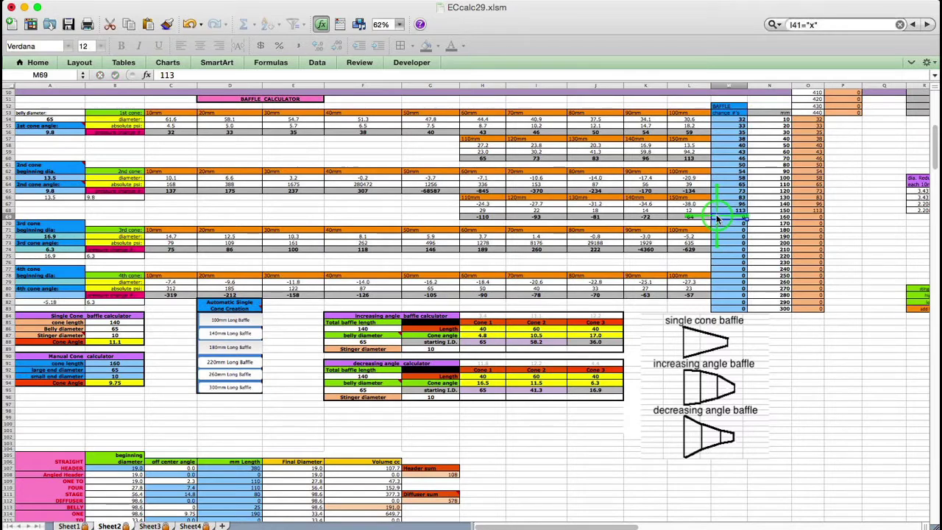
{"action": "type", "text": "1"}
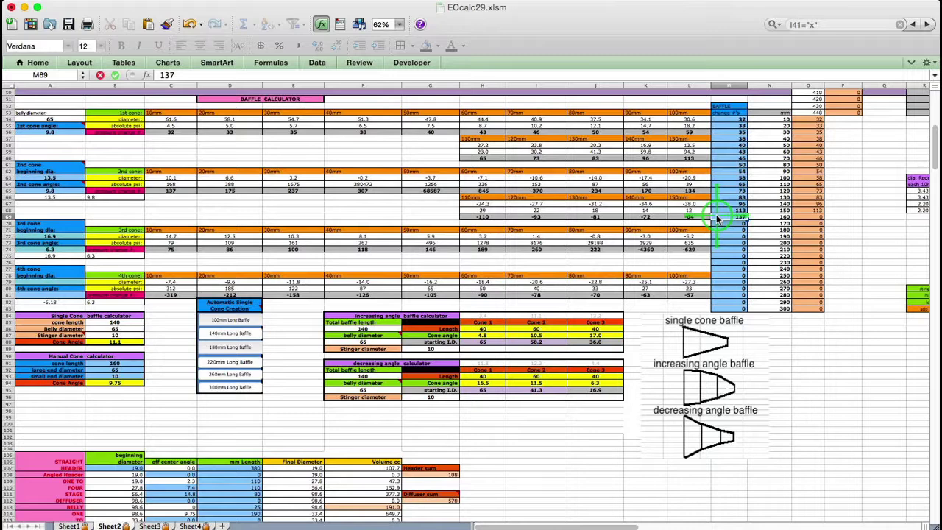
{"action": "key", "text": "Return"}
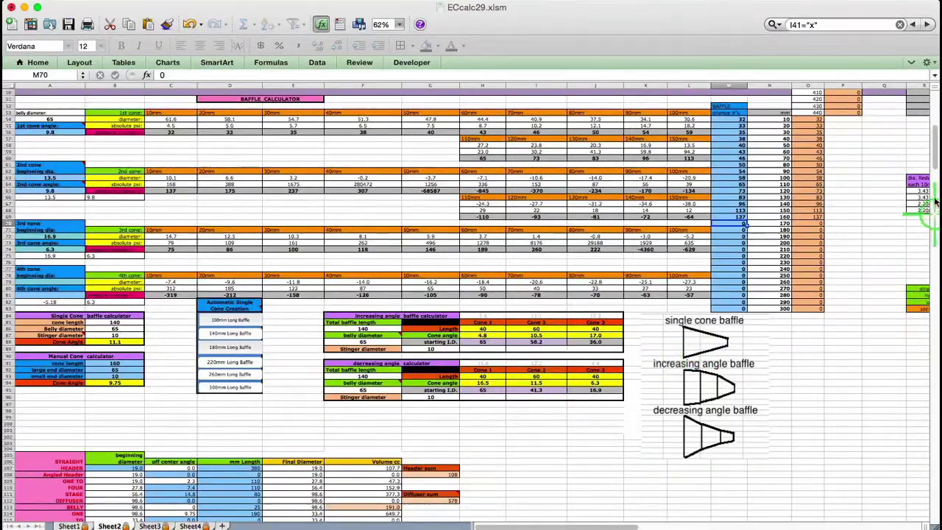
{"action": "left_click_drag", "start_coordinate": [935, 159], "coordinate": [925, 141]}
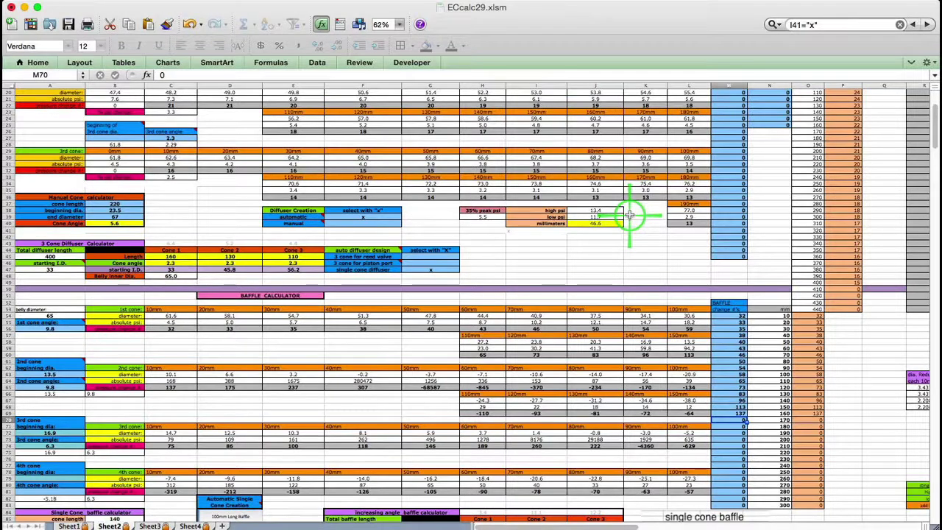
{"action": "scroll", "coordinate": [629, 213], "scroll_direction": "up", "scroll_amount": 3}
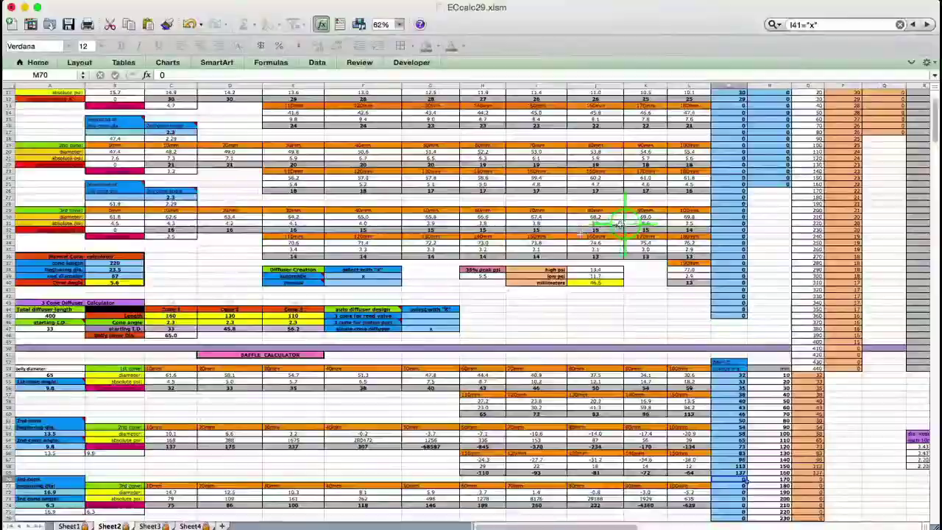
{"action": "scroll", "coordinate": [316, 254], "scroll_direction": "up", "scroll_amount": 3}
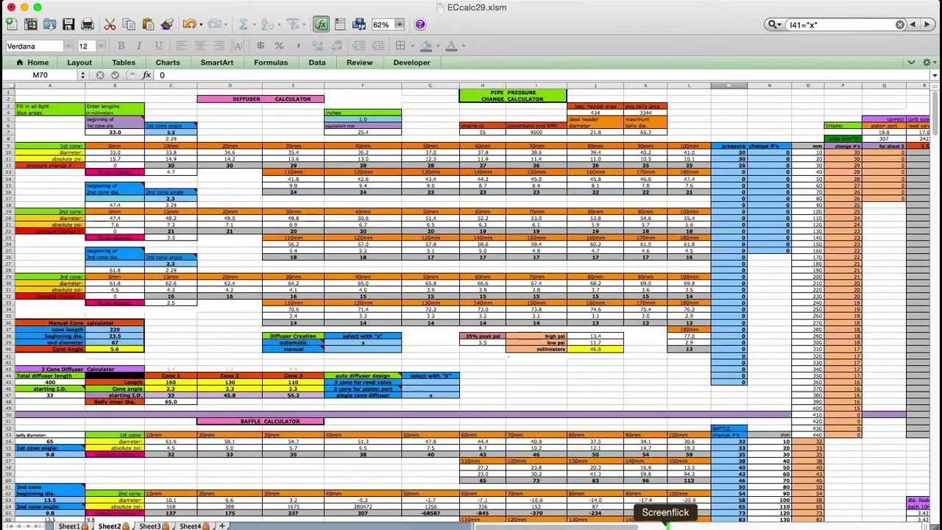
{"action": "left_click", "coordinate": [666, 524]}
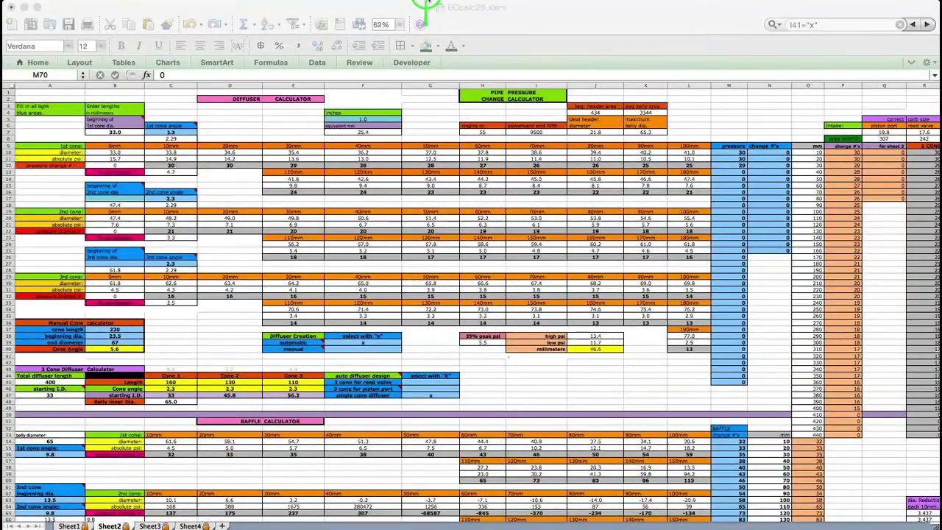